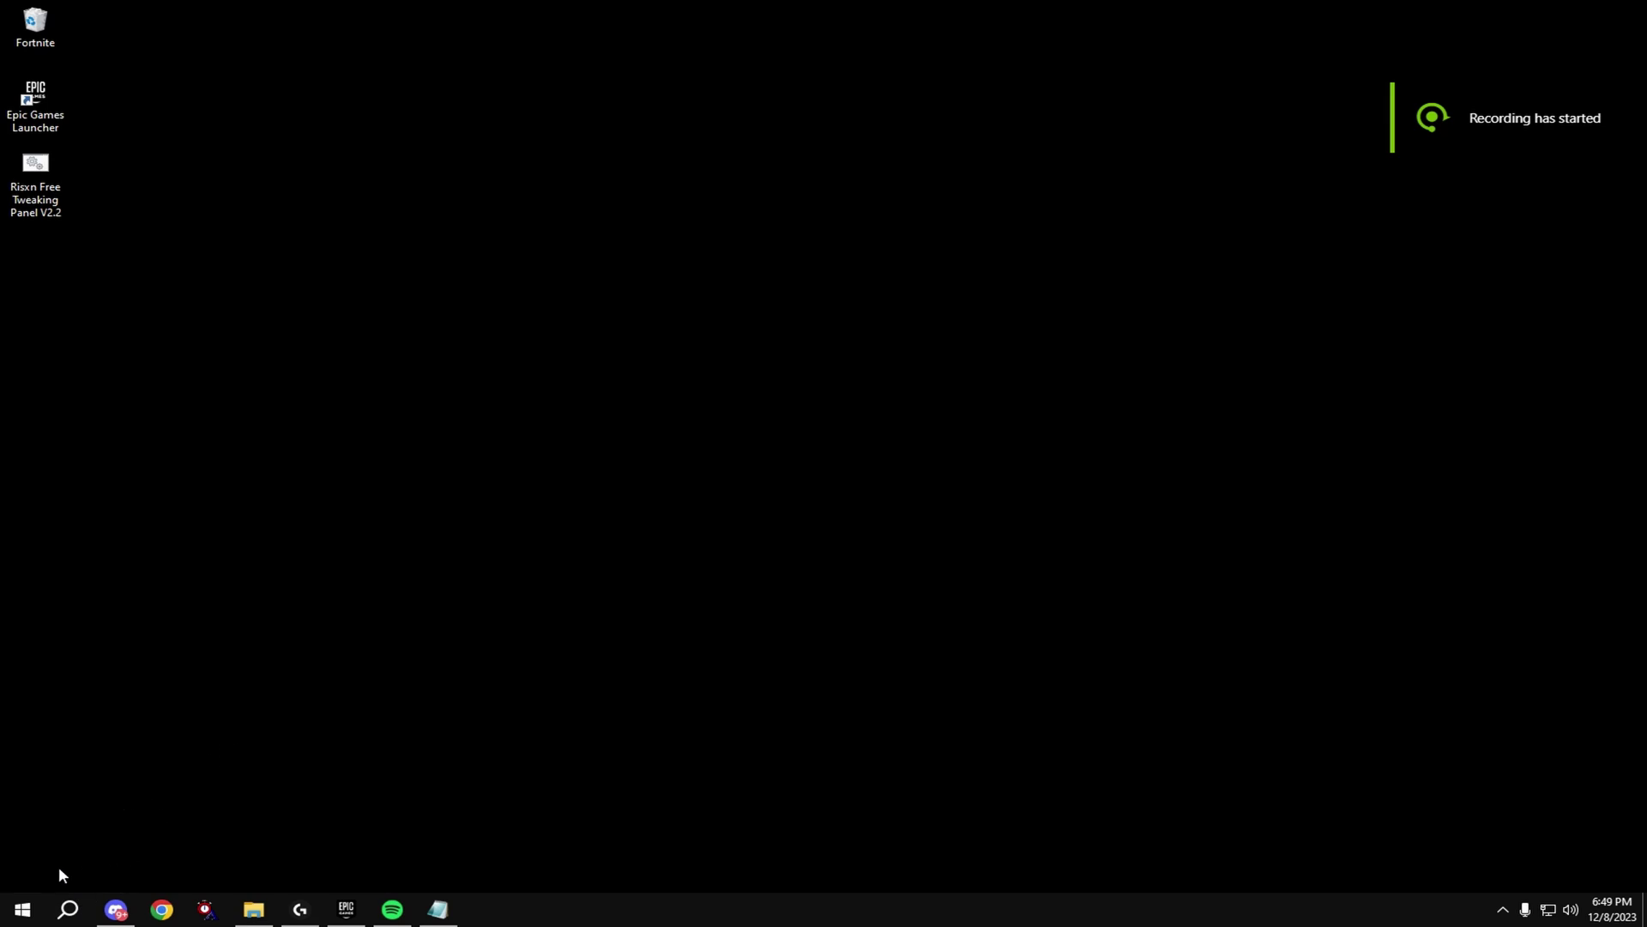
Create a restore point named 'risxns' for Local Disk (C:) from the System Protection settings.
click(22, 908)
text(resto)
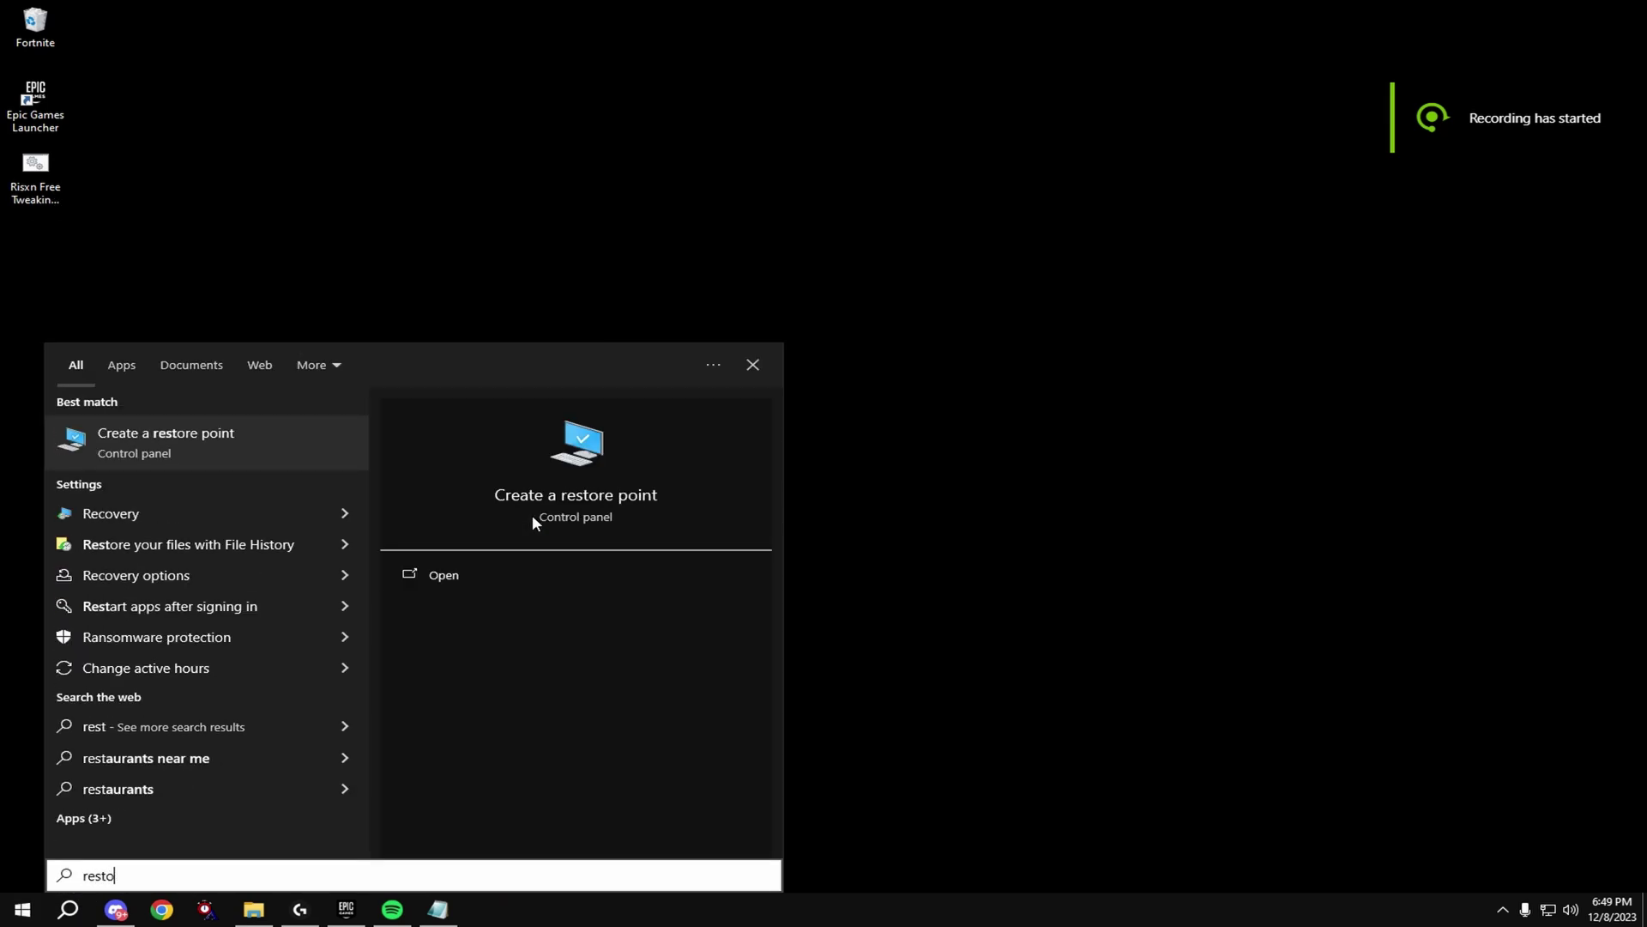
click(532, 517)
click(389, 395)
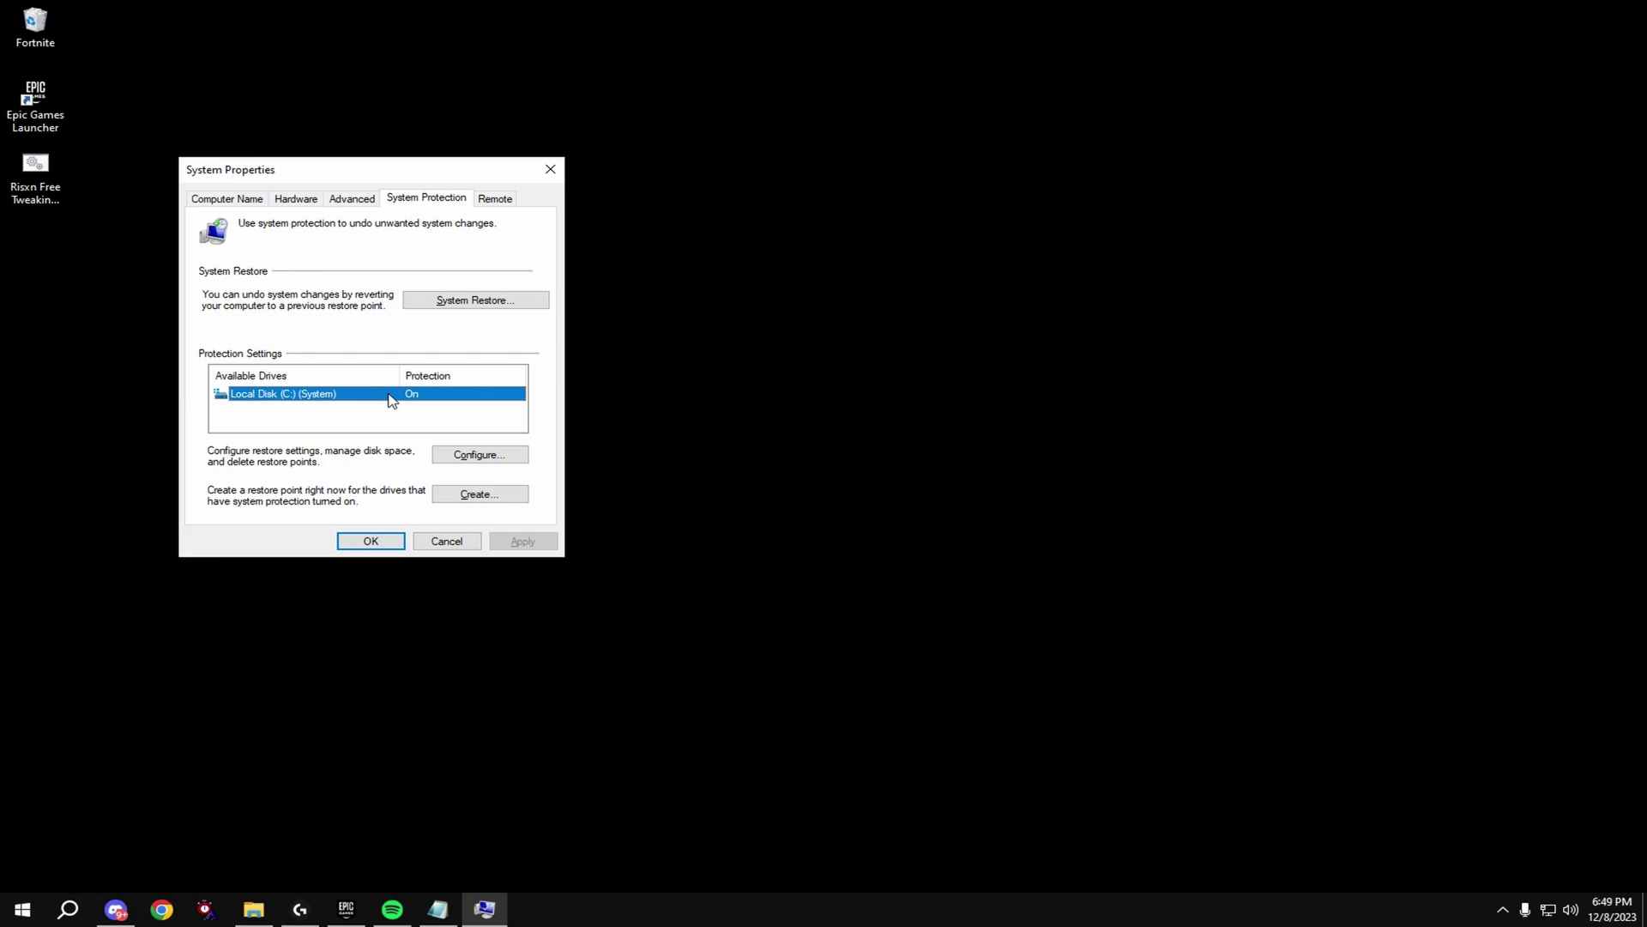
click(479, 493)
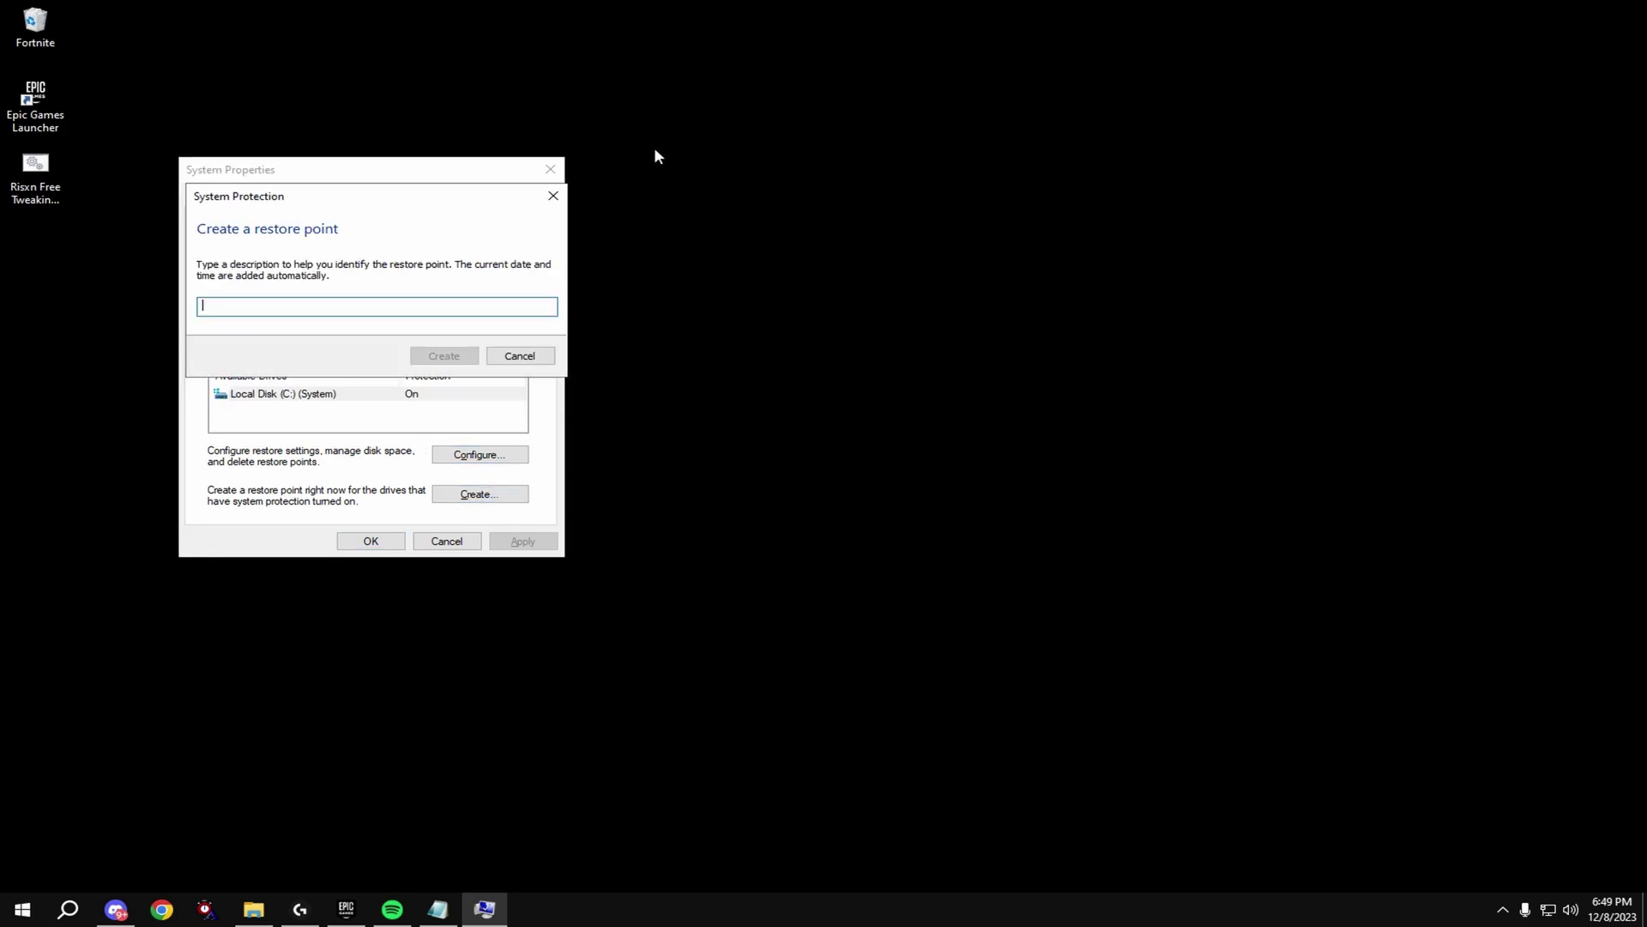
text(risxns)
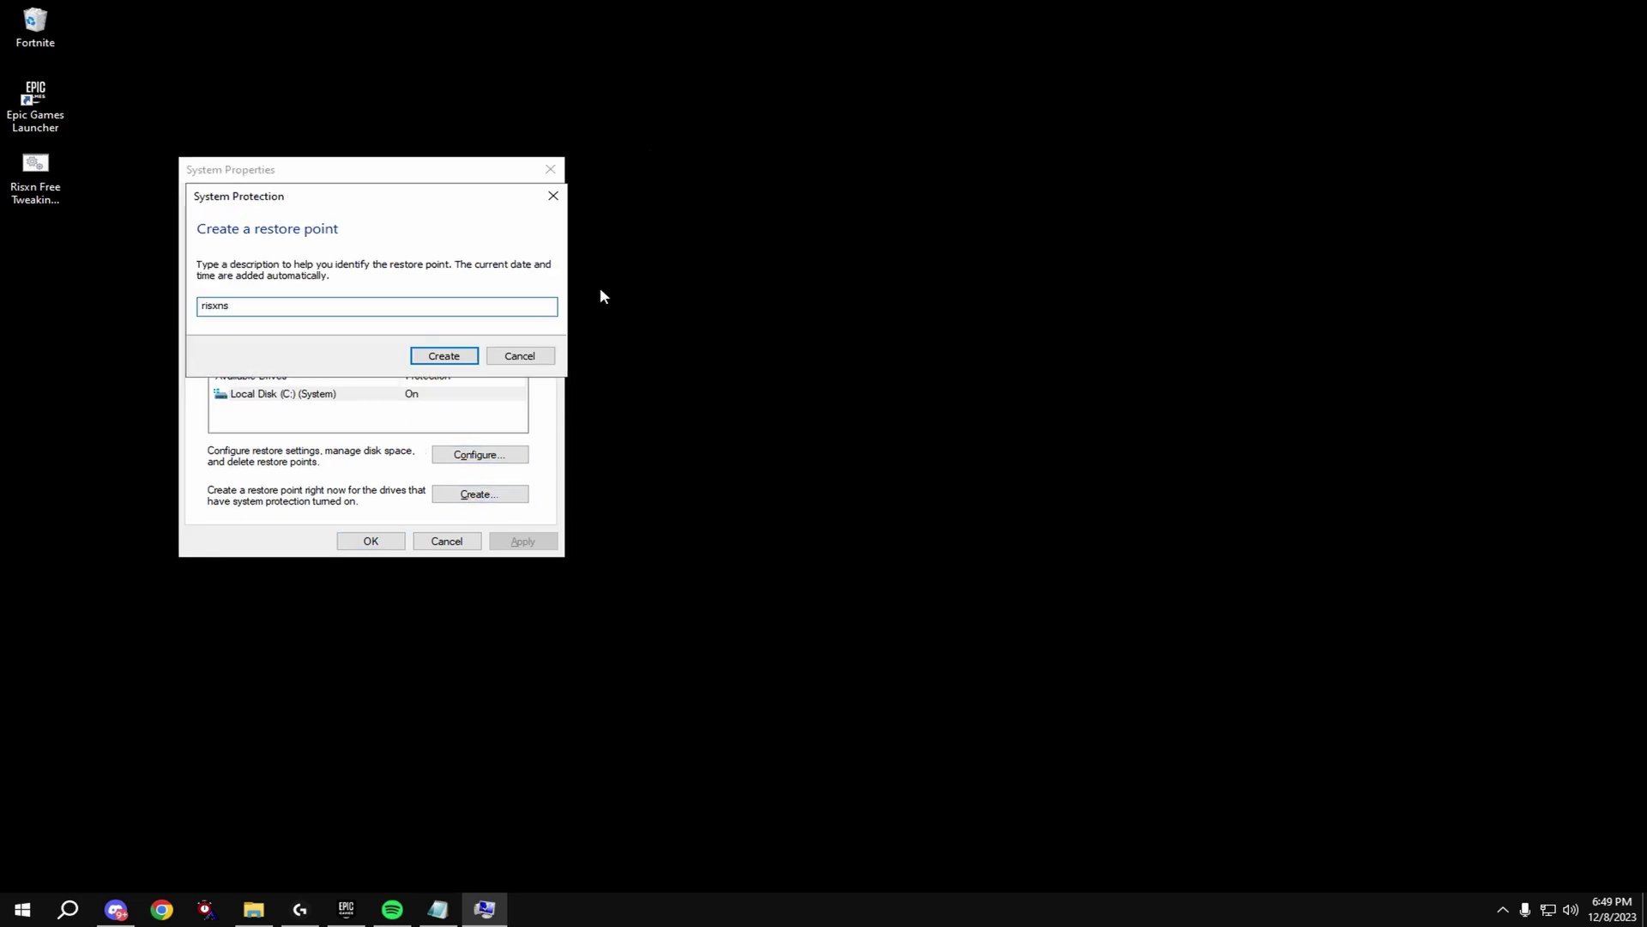
click(444, 355)
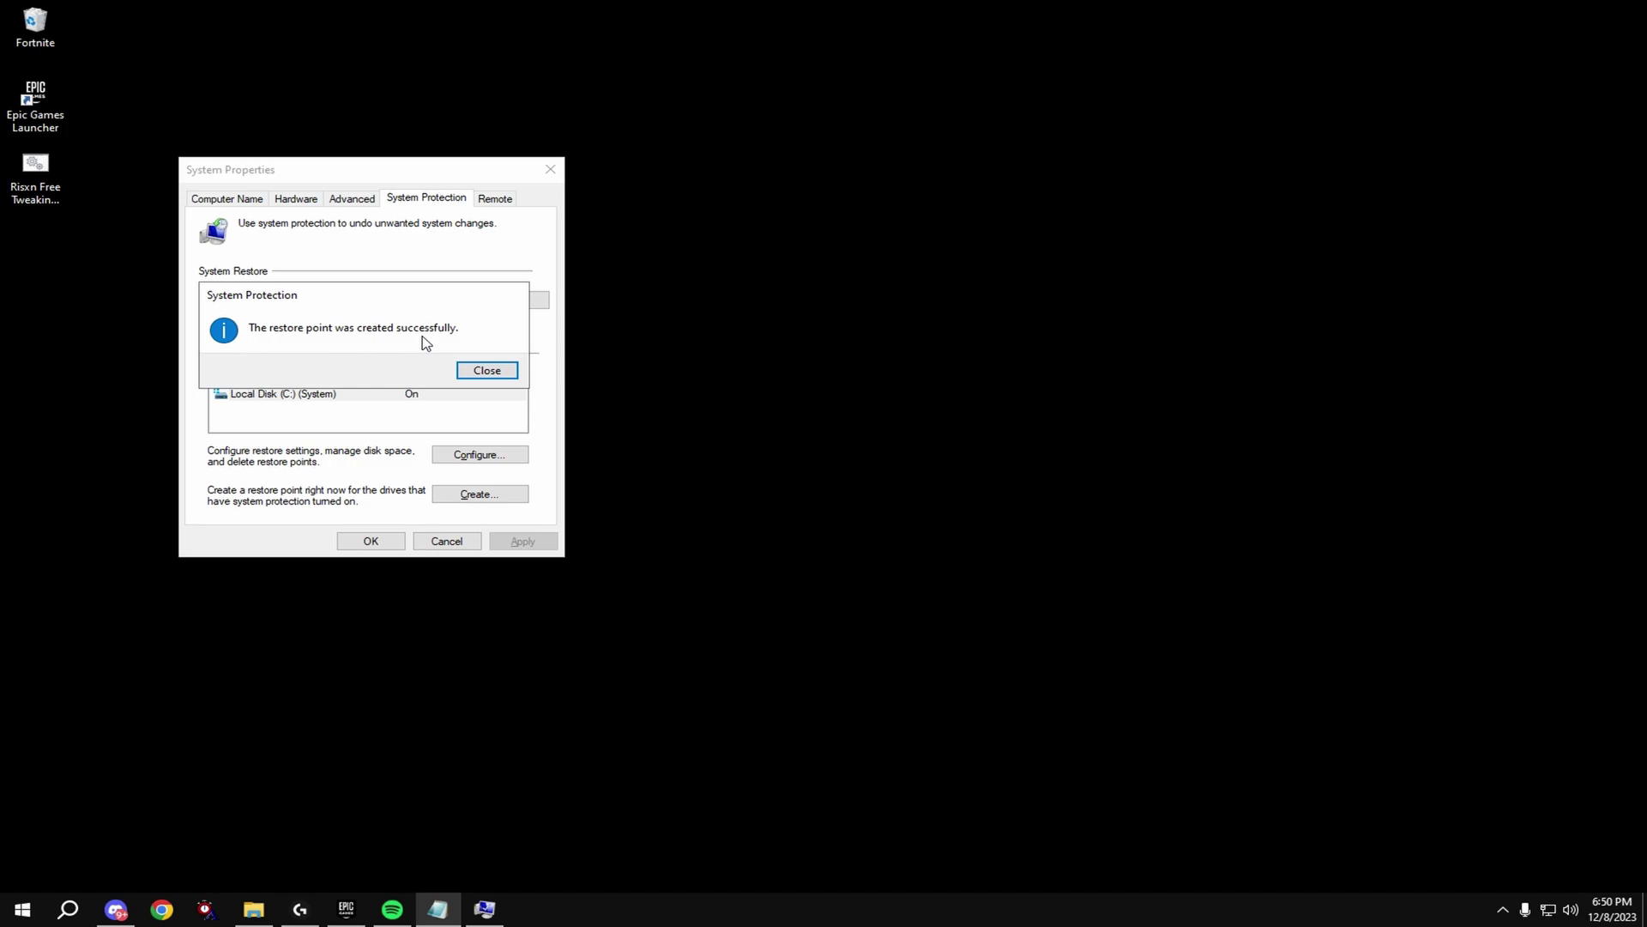
Launch the Risxn panel as administrator and maximize its console window.
click(486, 370)
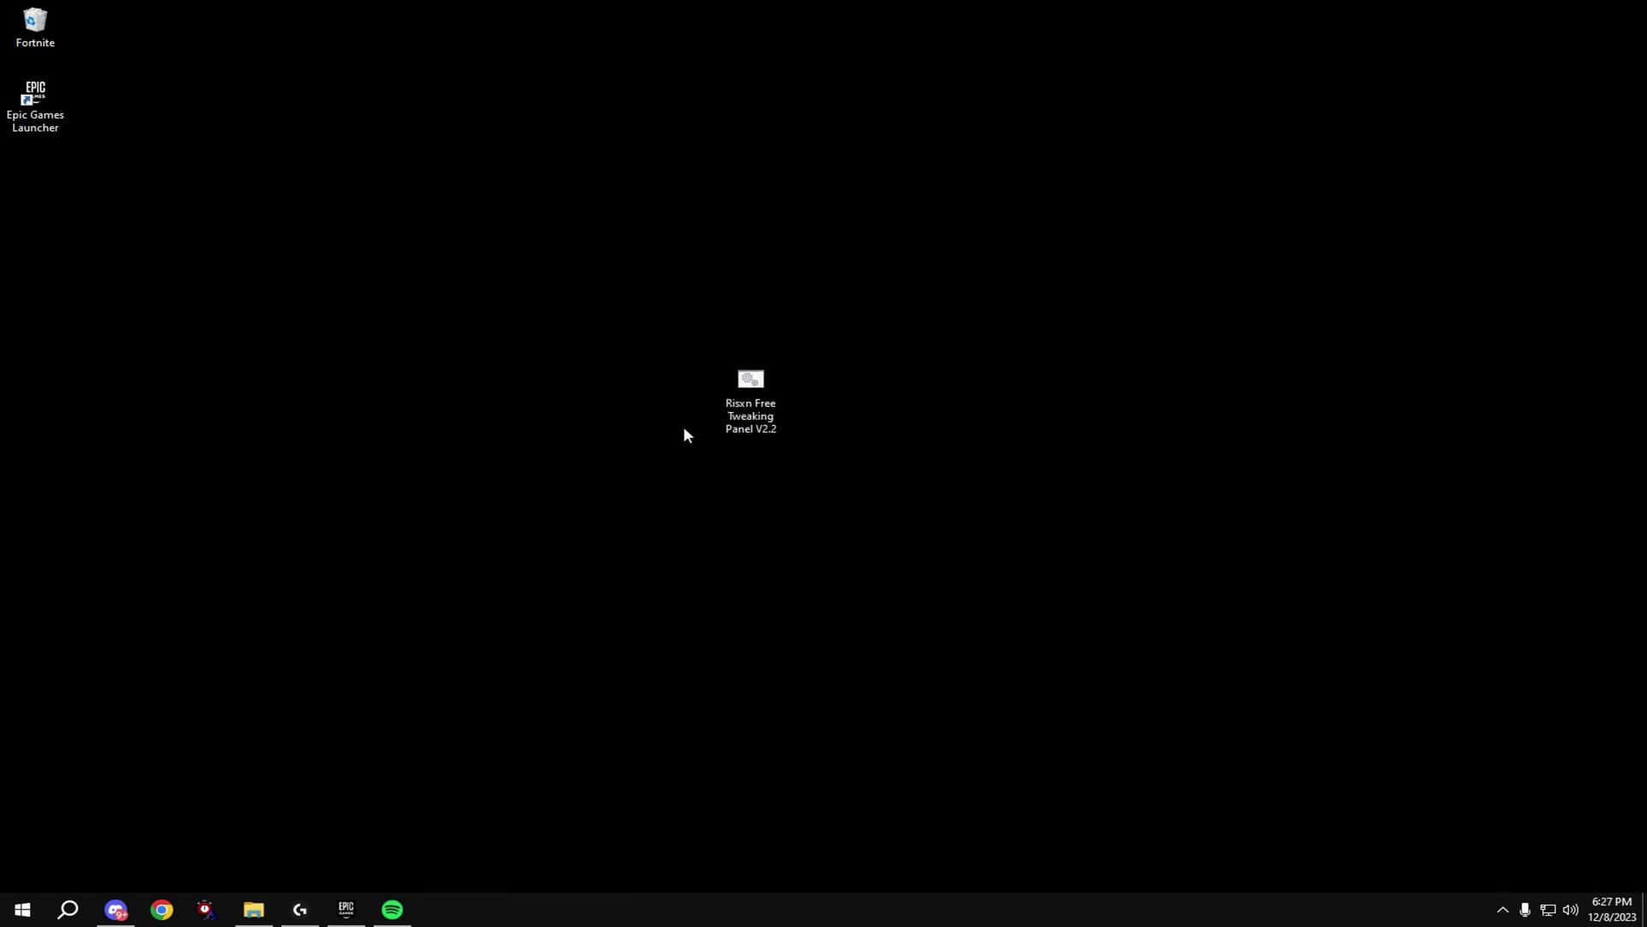
right_click(739, 412)
click(856, 522)
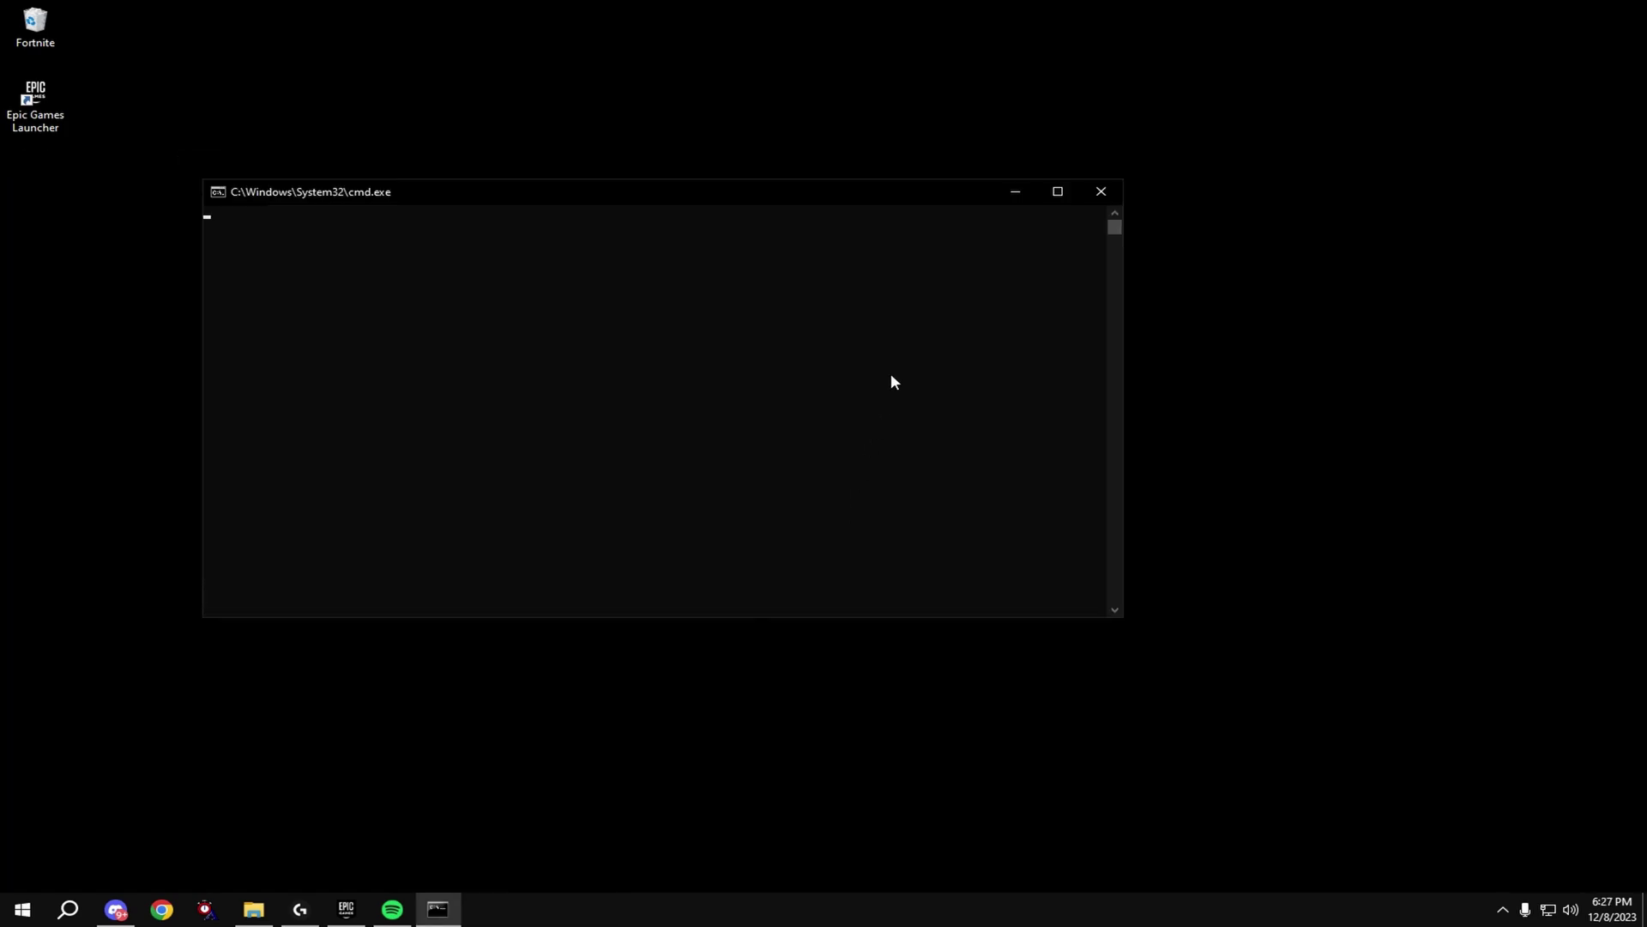
click(1067, 182)
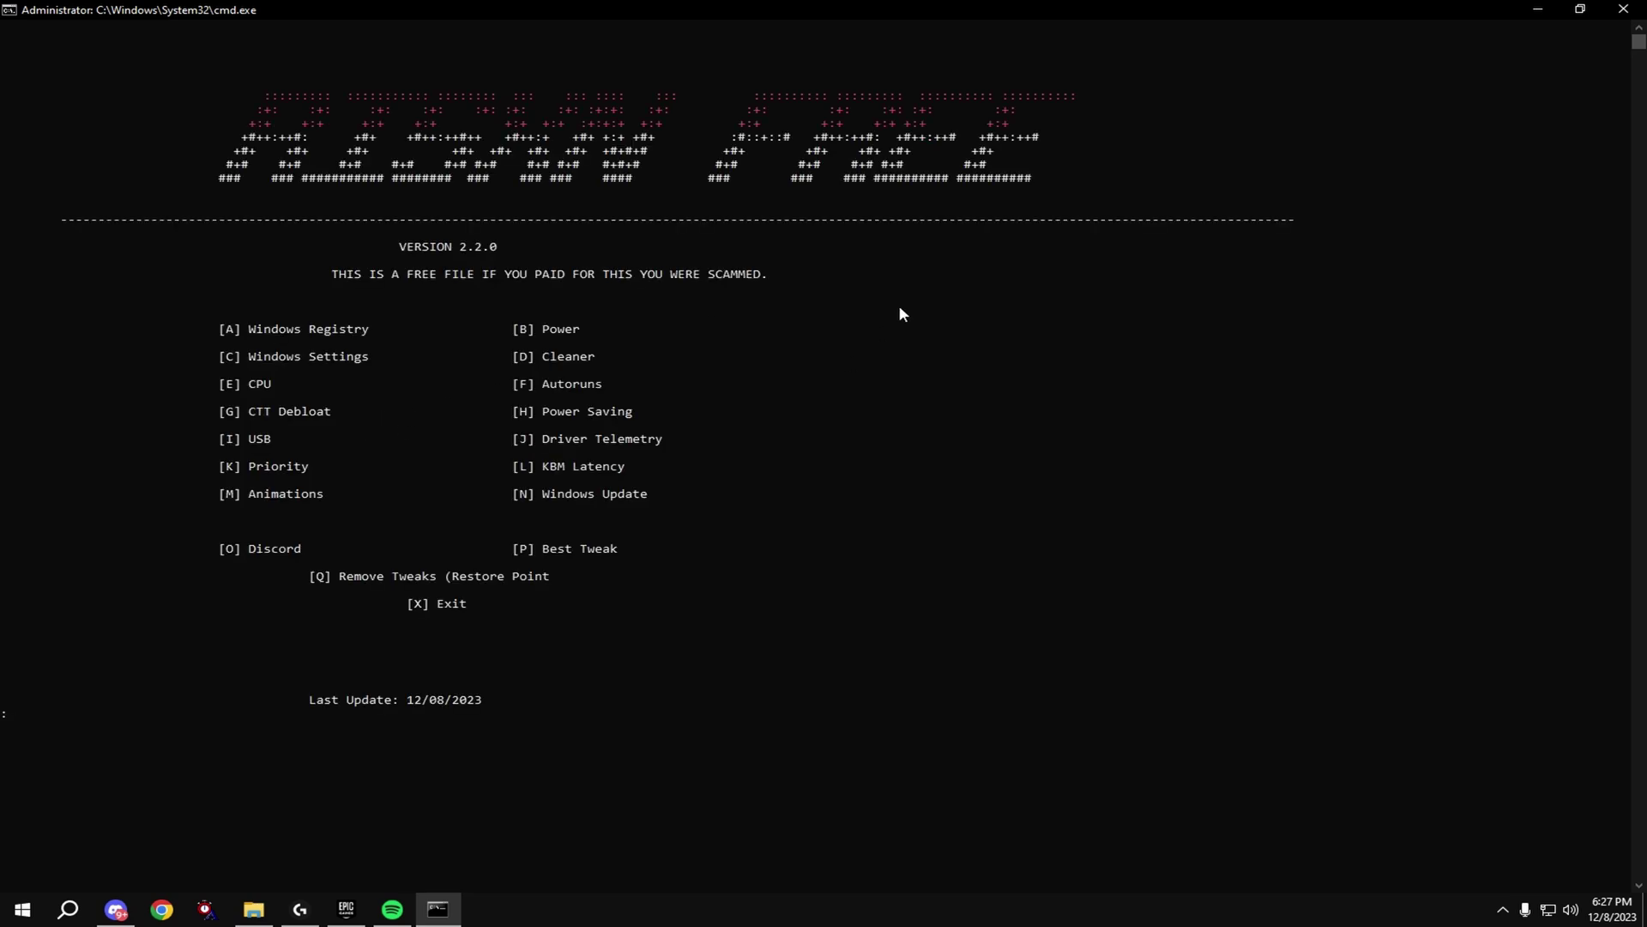
Run option K, the Priority tweak, and return to the main menu.
text(k)
key(Return)
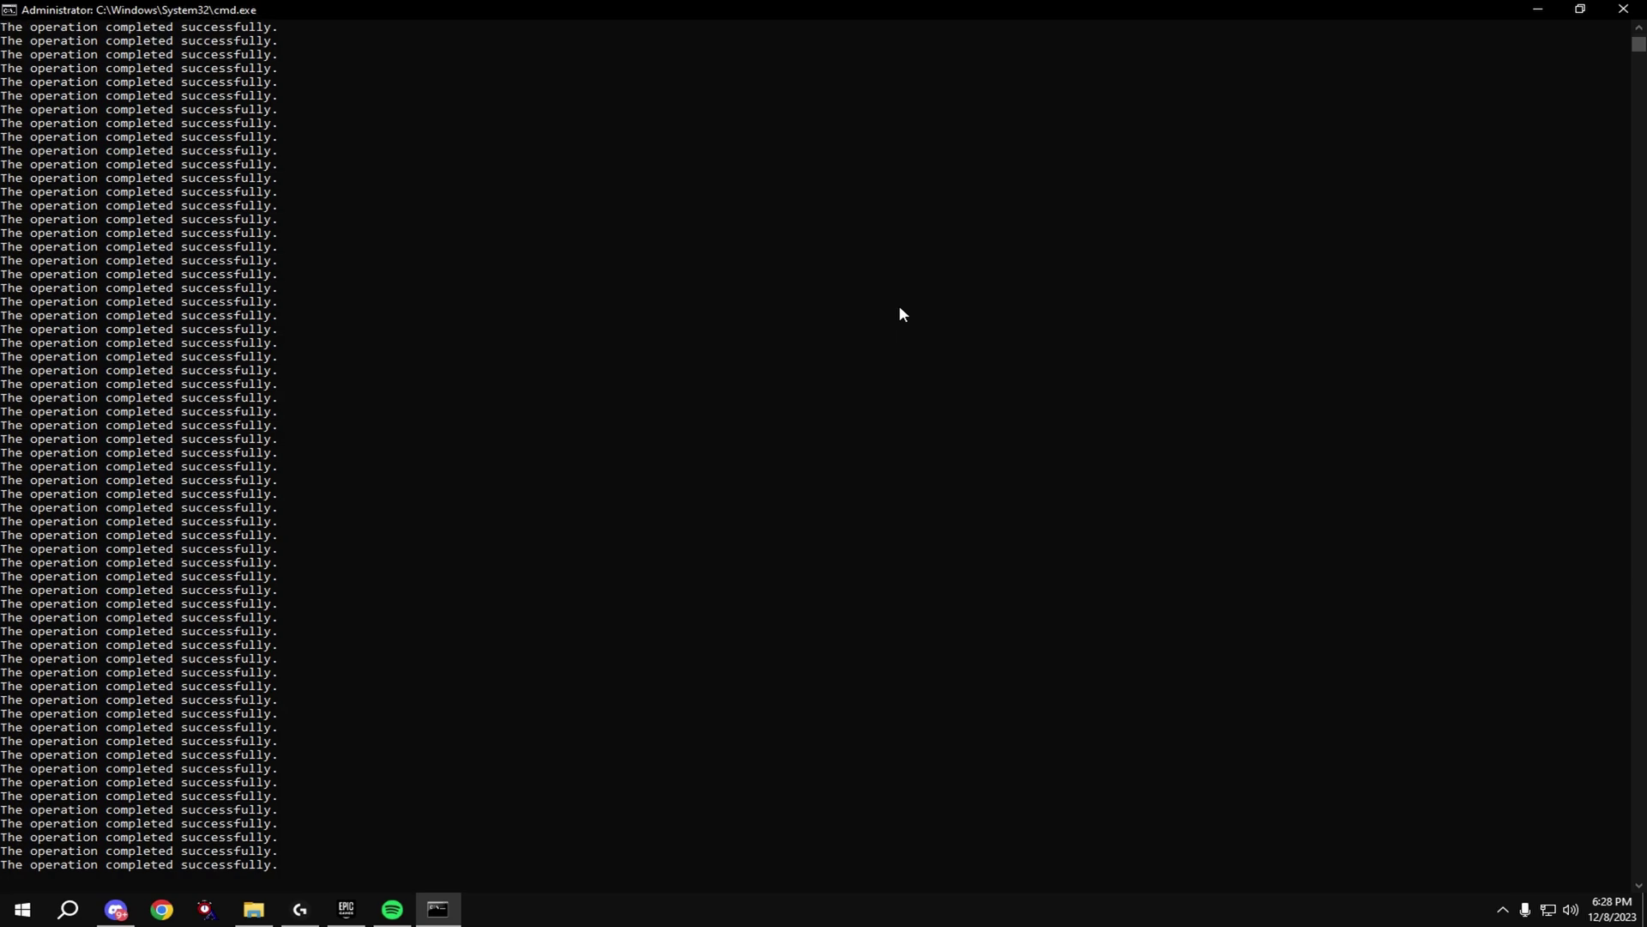
key(Return)
Apply the Power tweak, confirm Ultimate Performance is the selected plan, and close Power Options.
text(c)
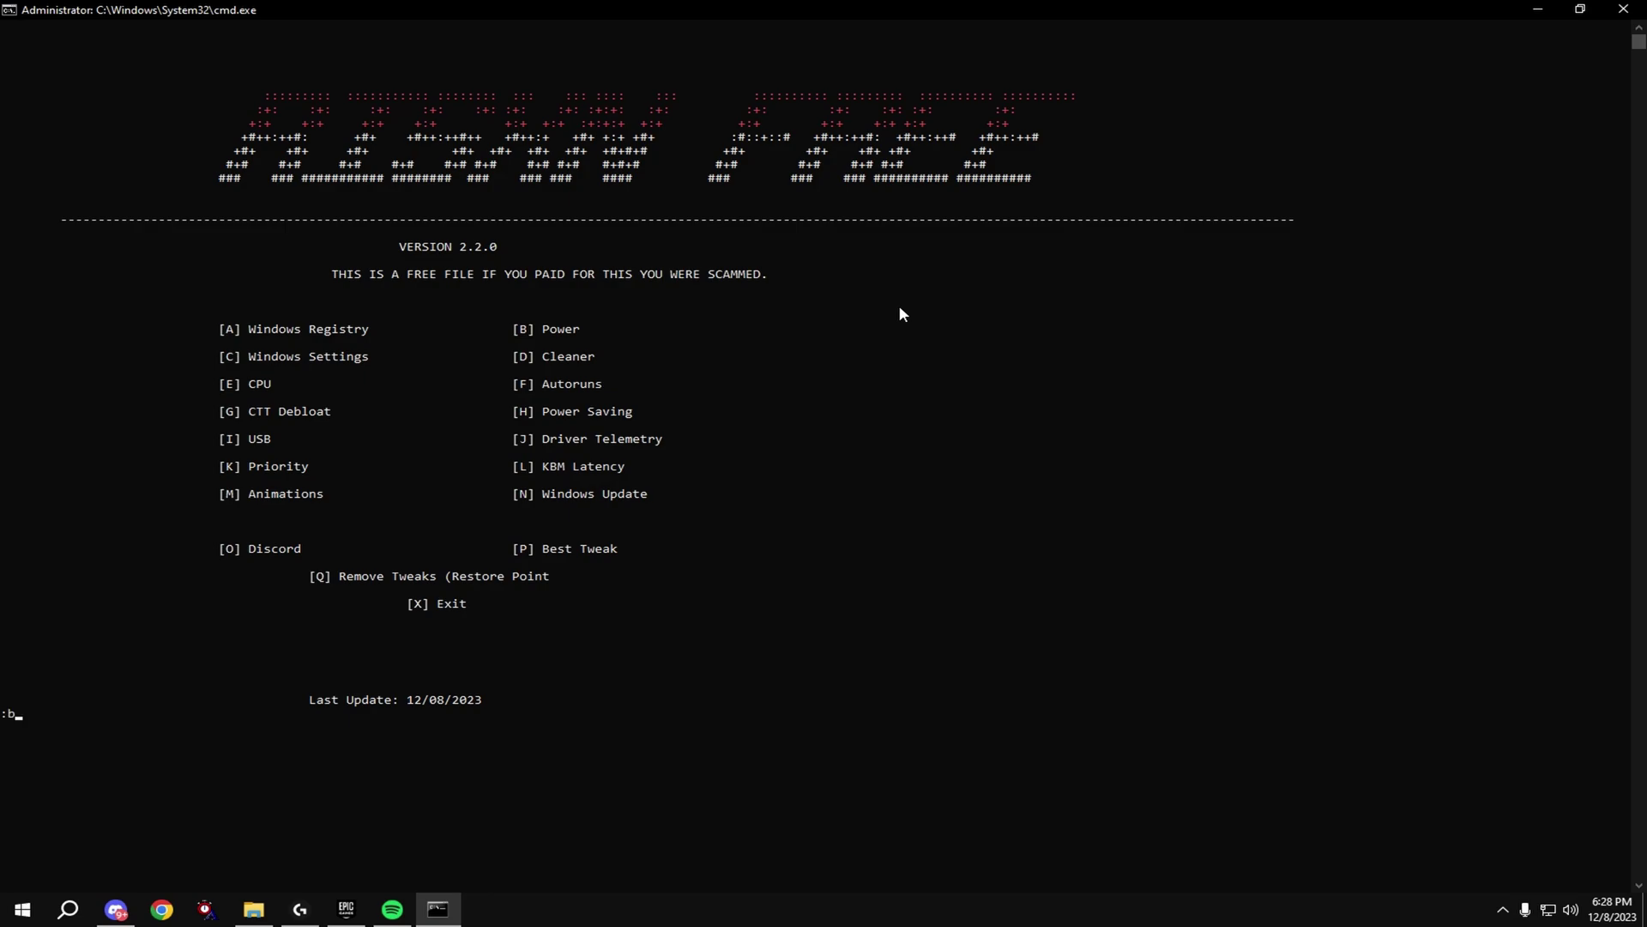
key(Return)
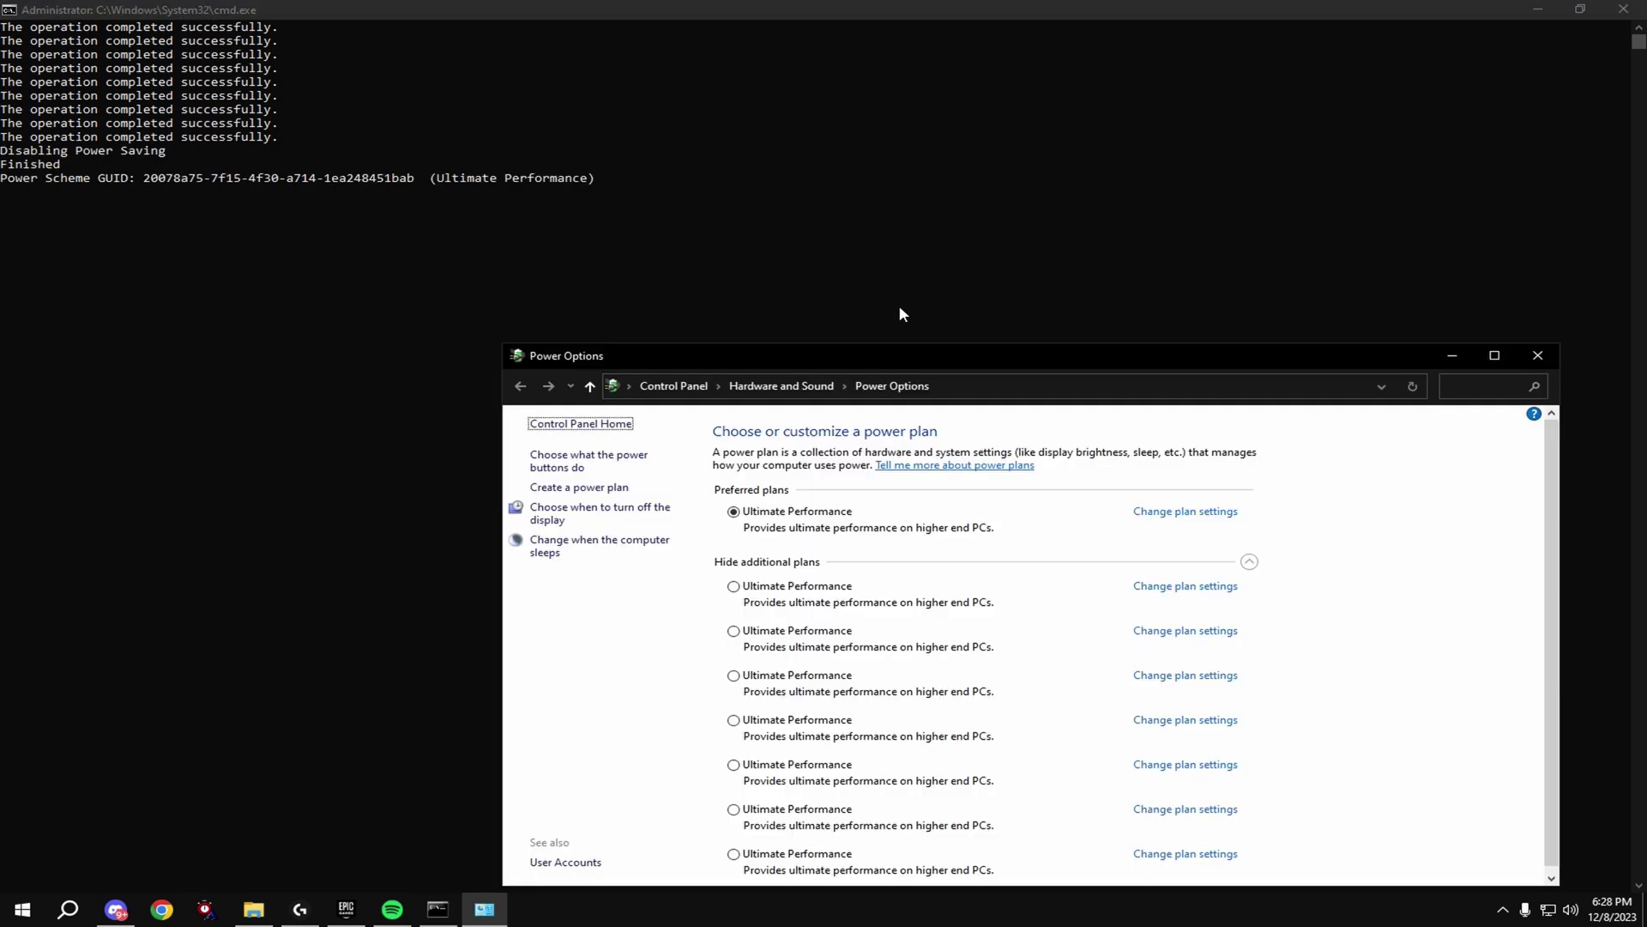
click(774, 510)
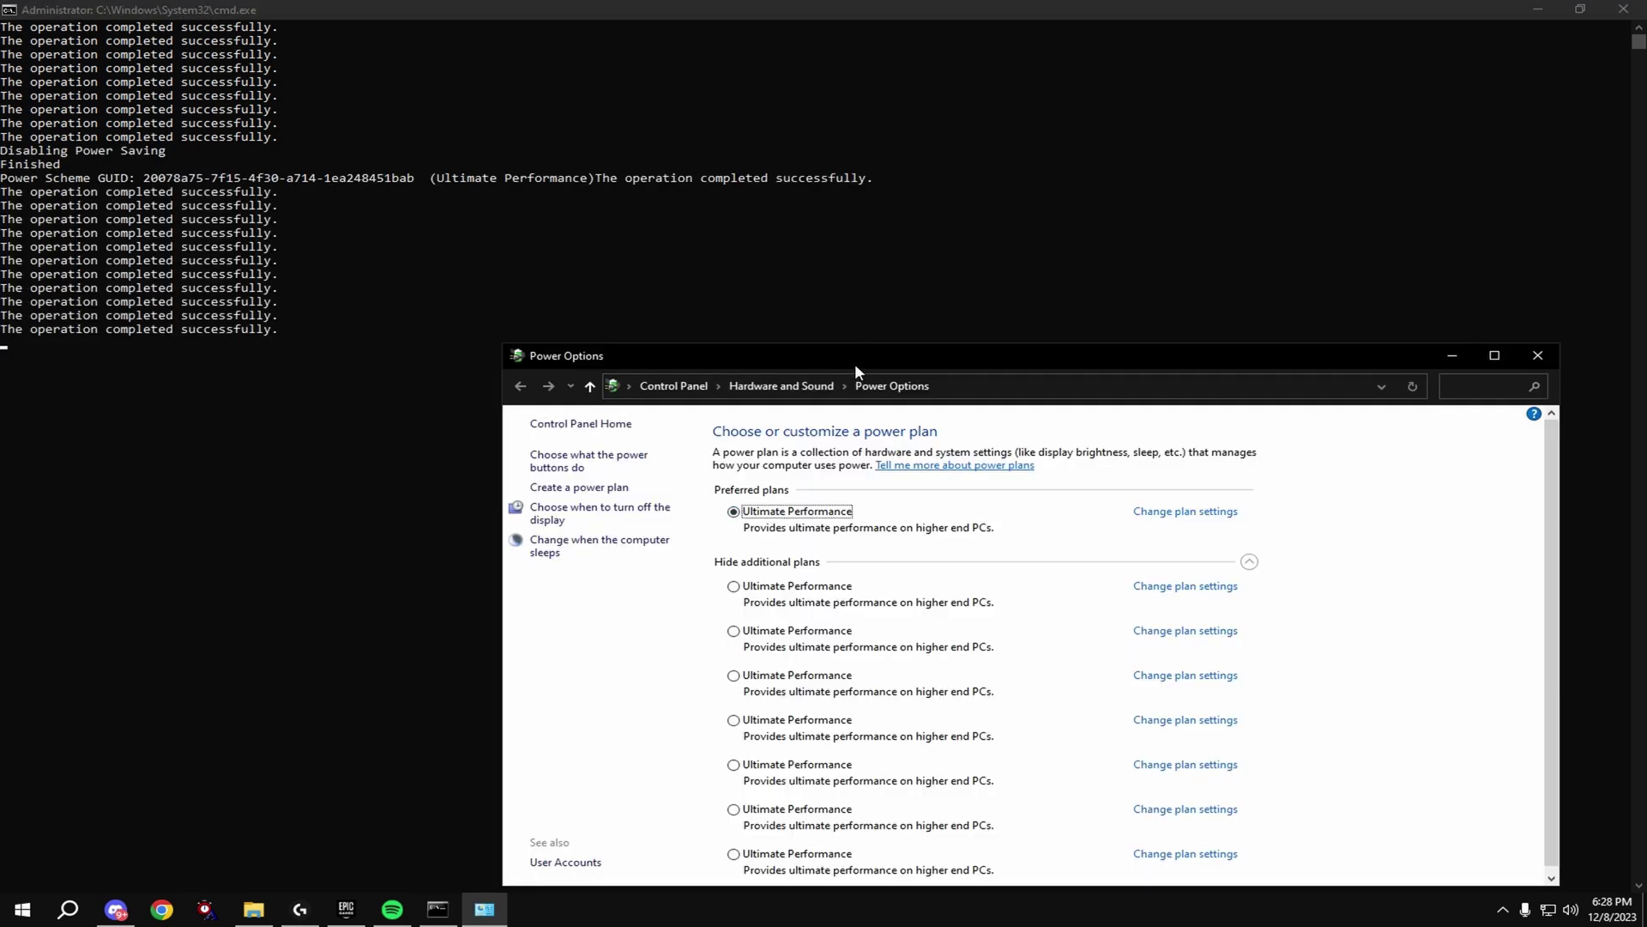
drag(854, 363, 734, 215)
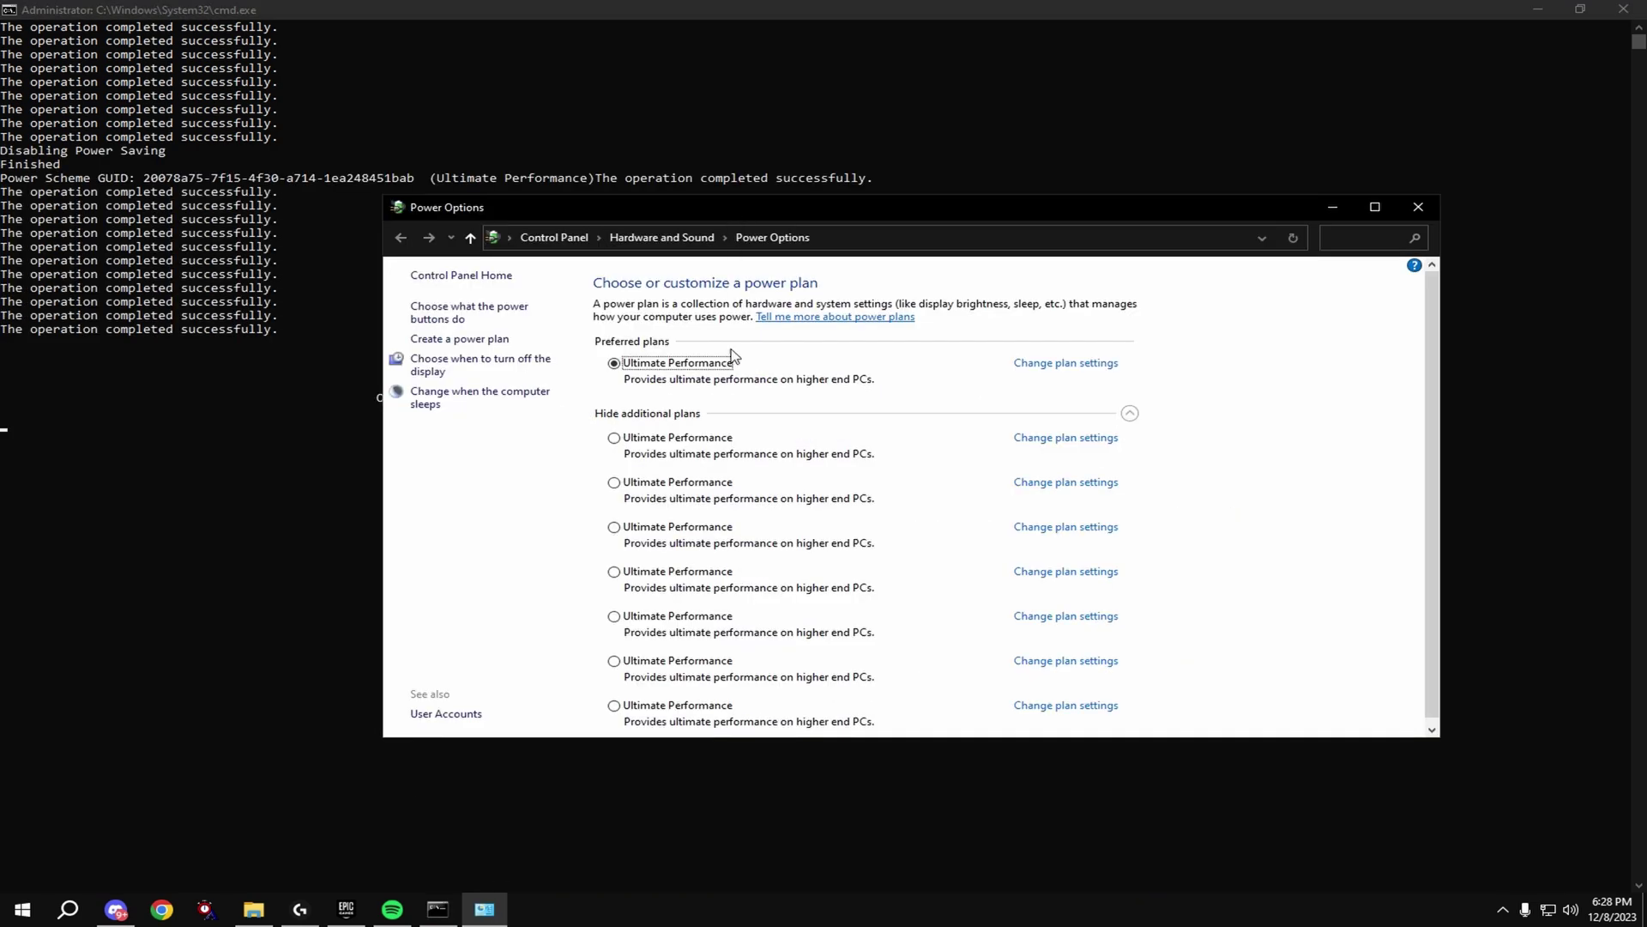
click(1419, 214)
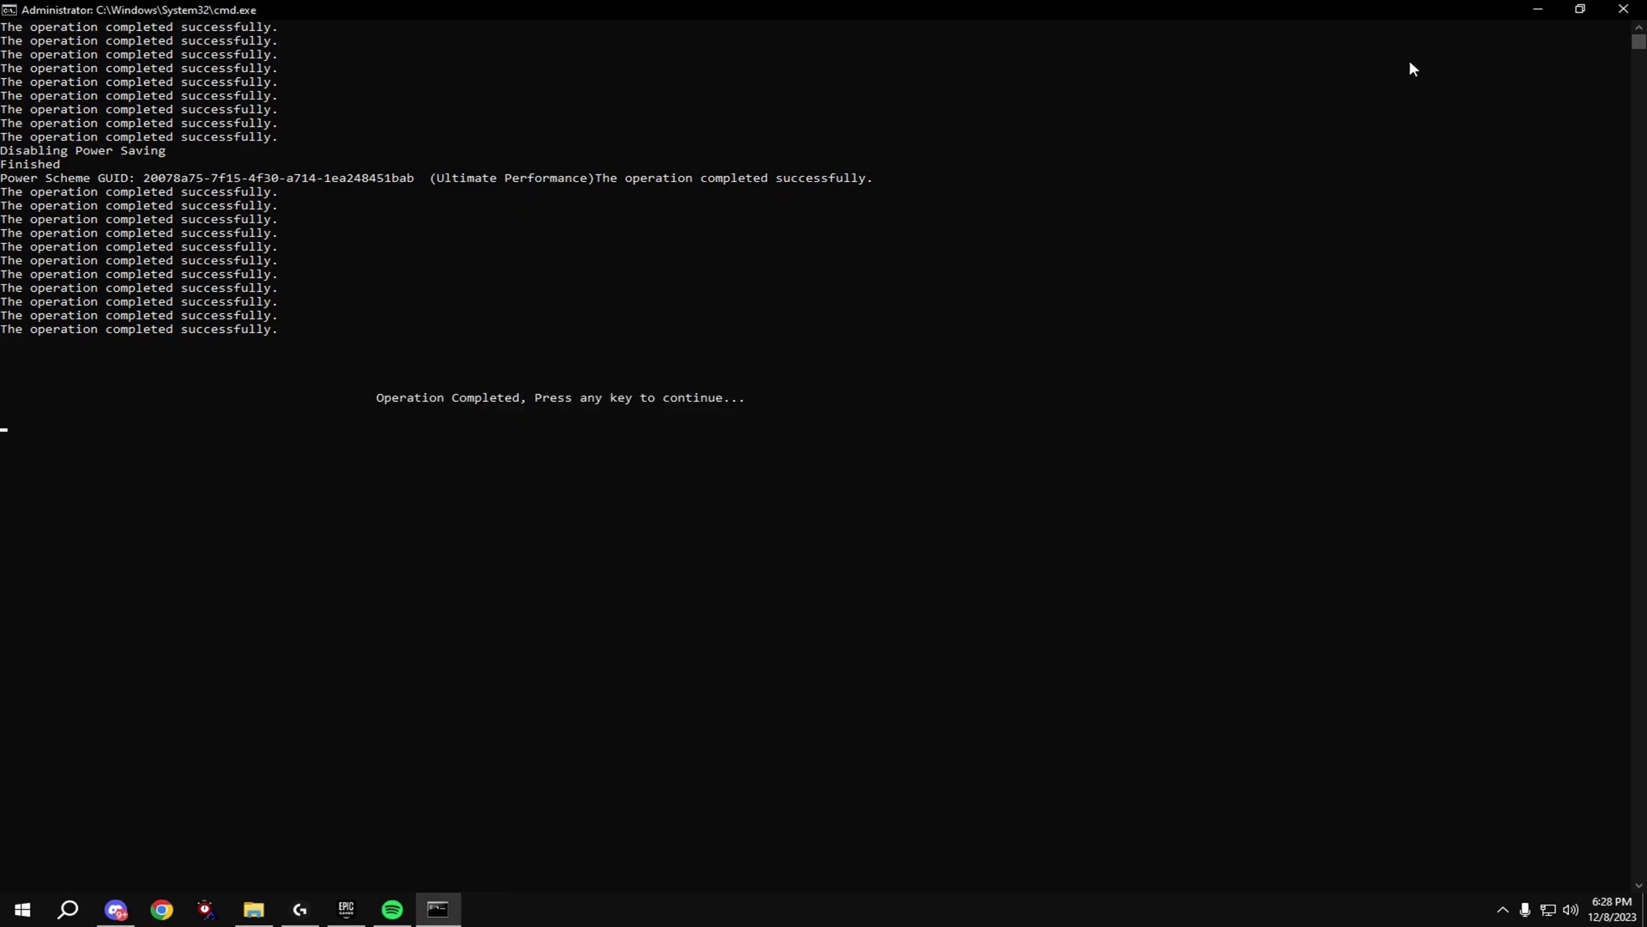
Apply the Windows Settings tweak (C) and the Cleaner (D) to delete temp and log files.
key(Return)
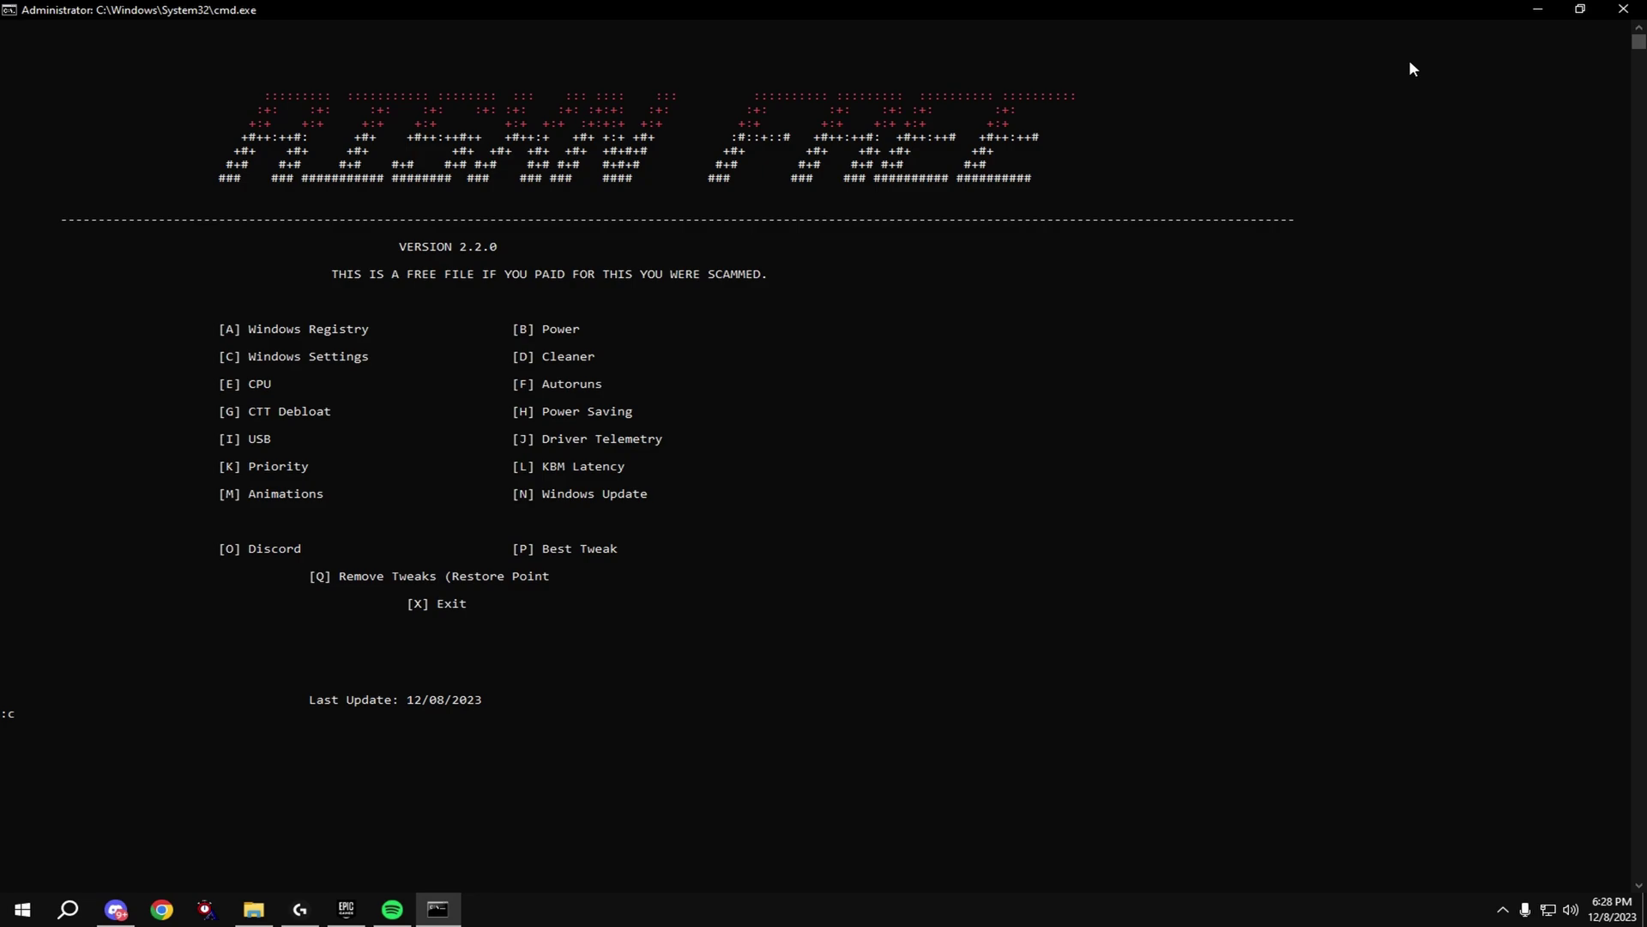
text(c)
key(Return)
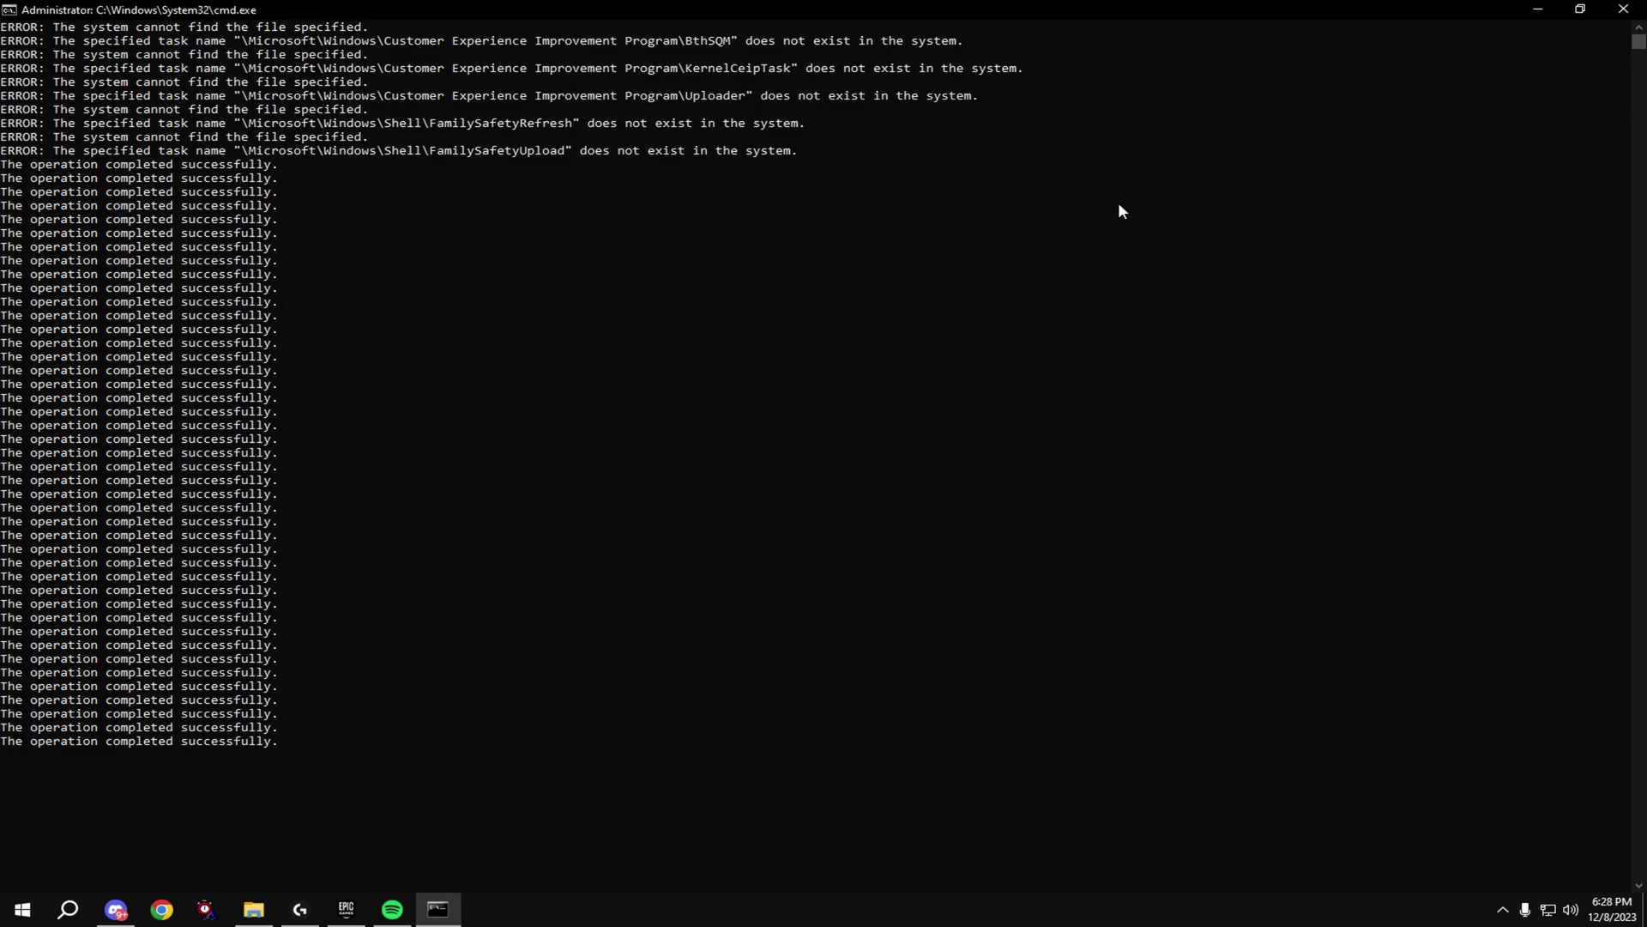
key(Return)
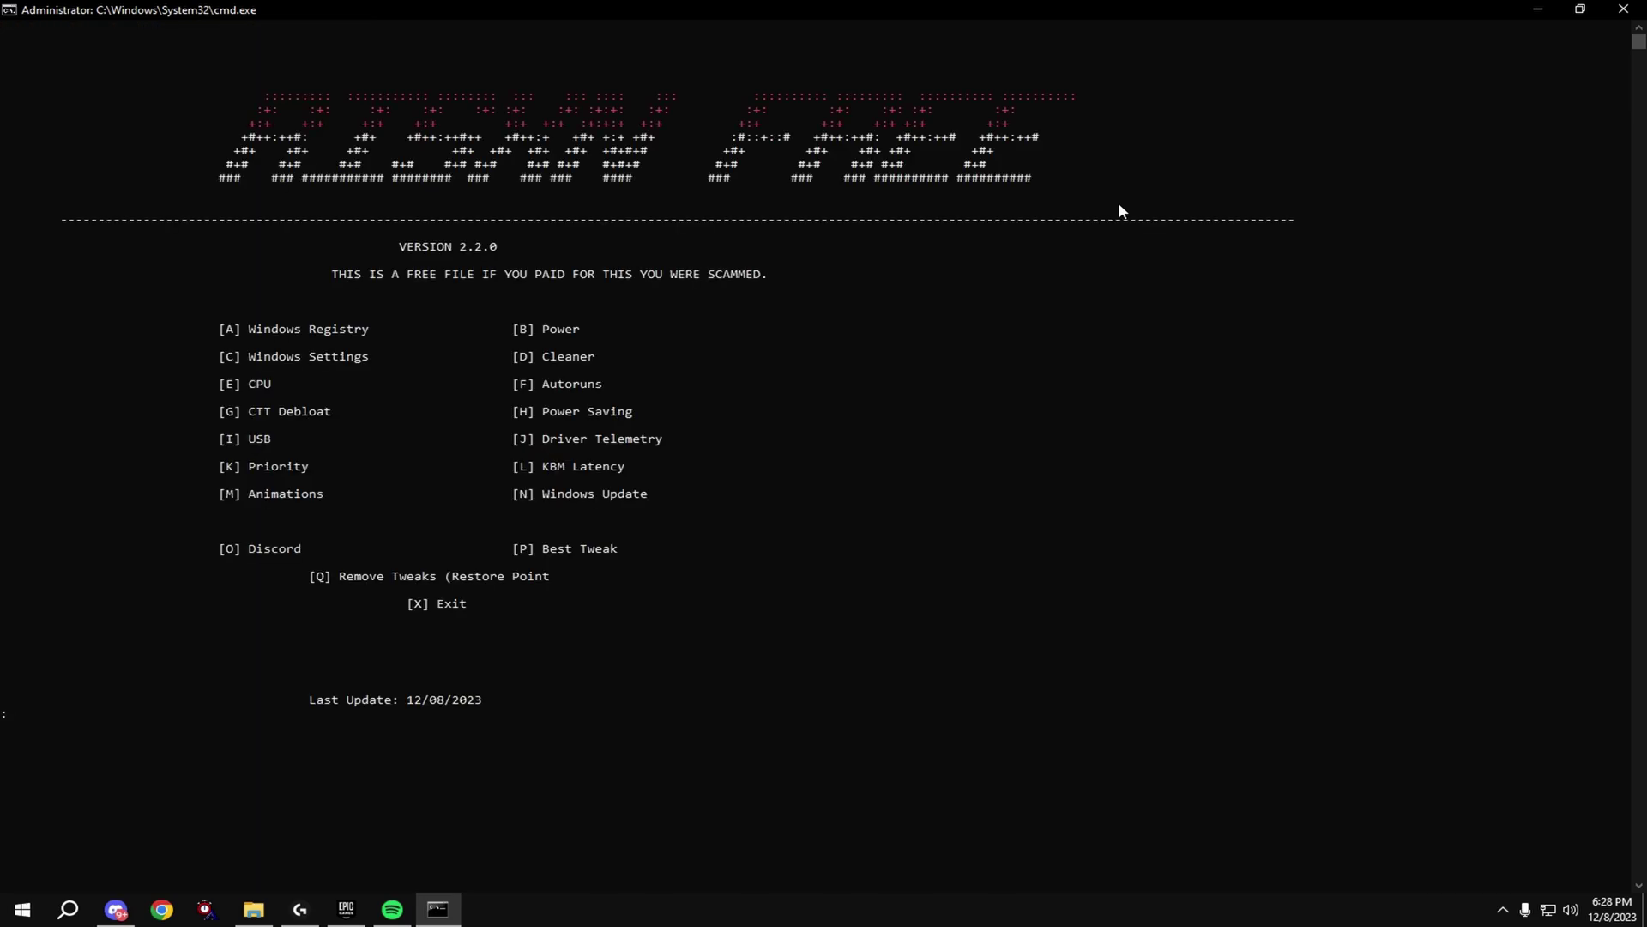
text(d)
key(Return)
Apply the Windows Registry tweak (A) and start the Autoruns option (F).
text(a)
key(Return)
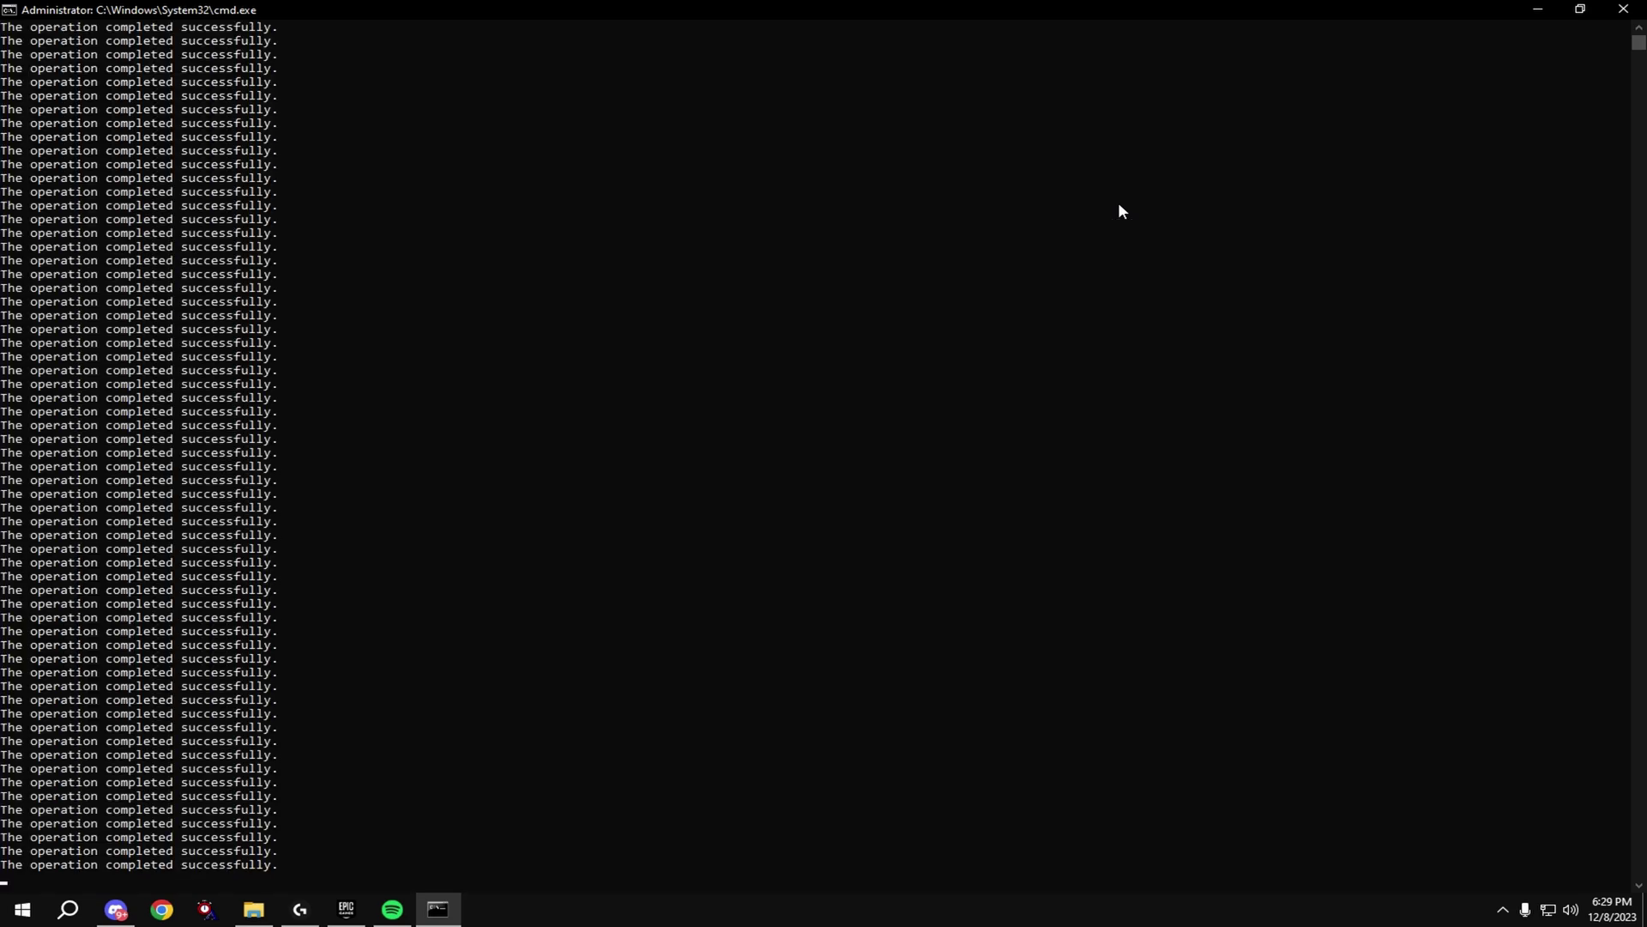
key(Return)
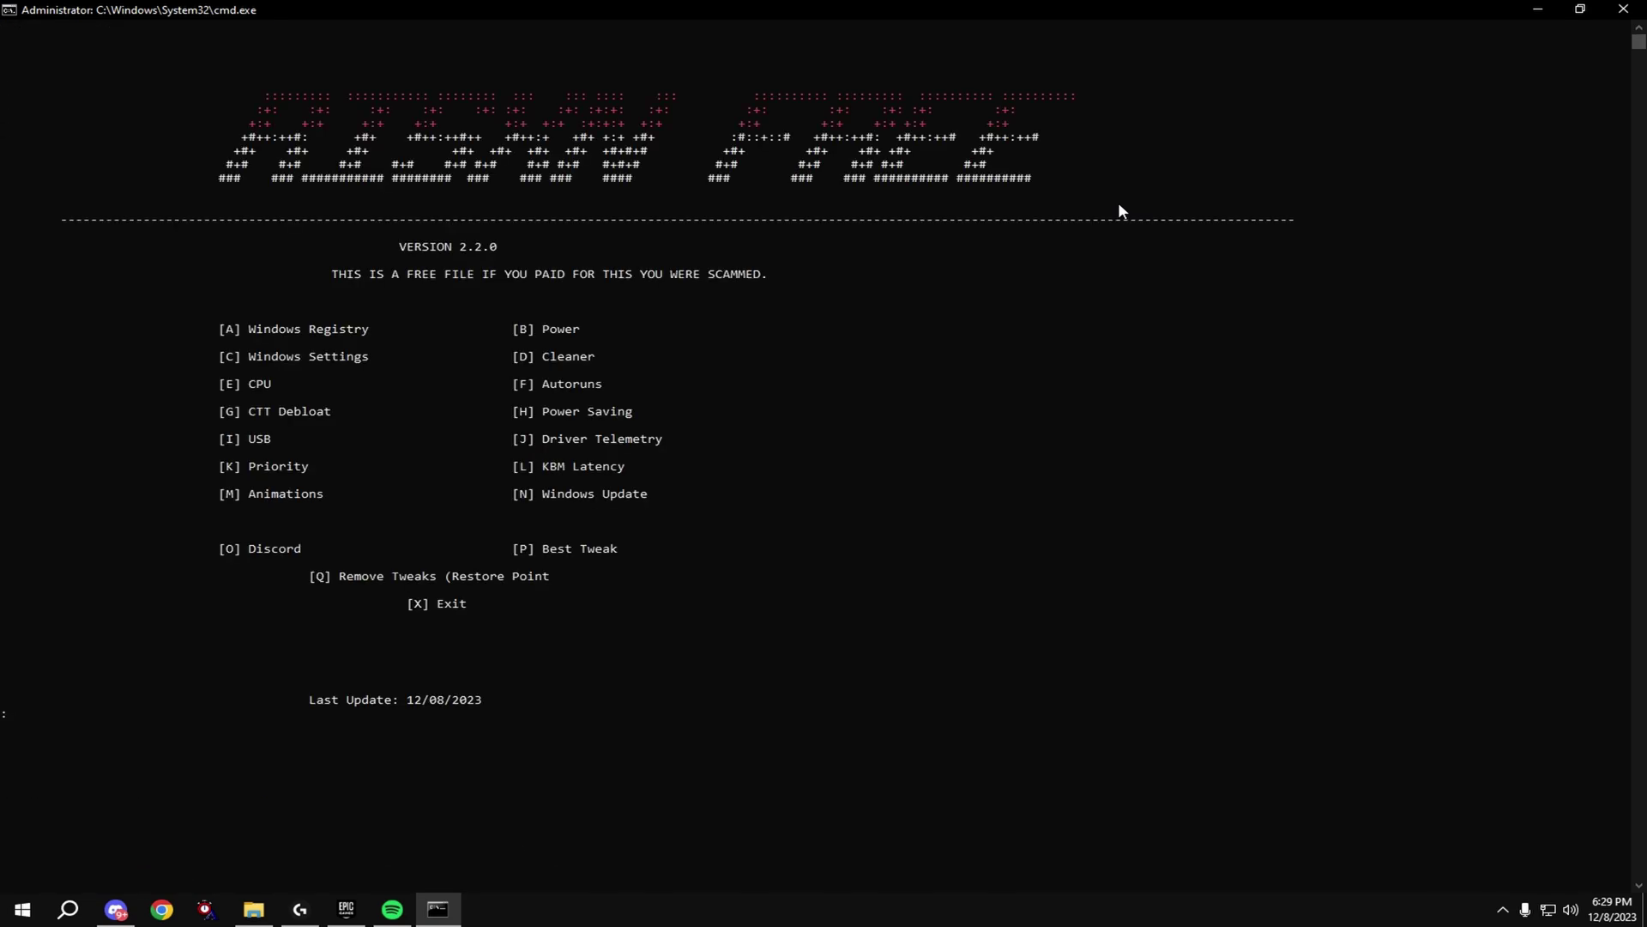
text(f)
key(Return)
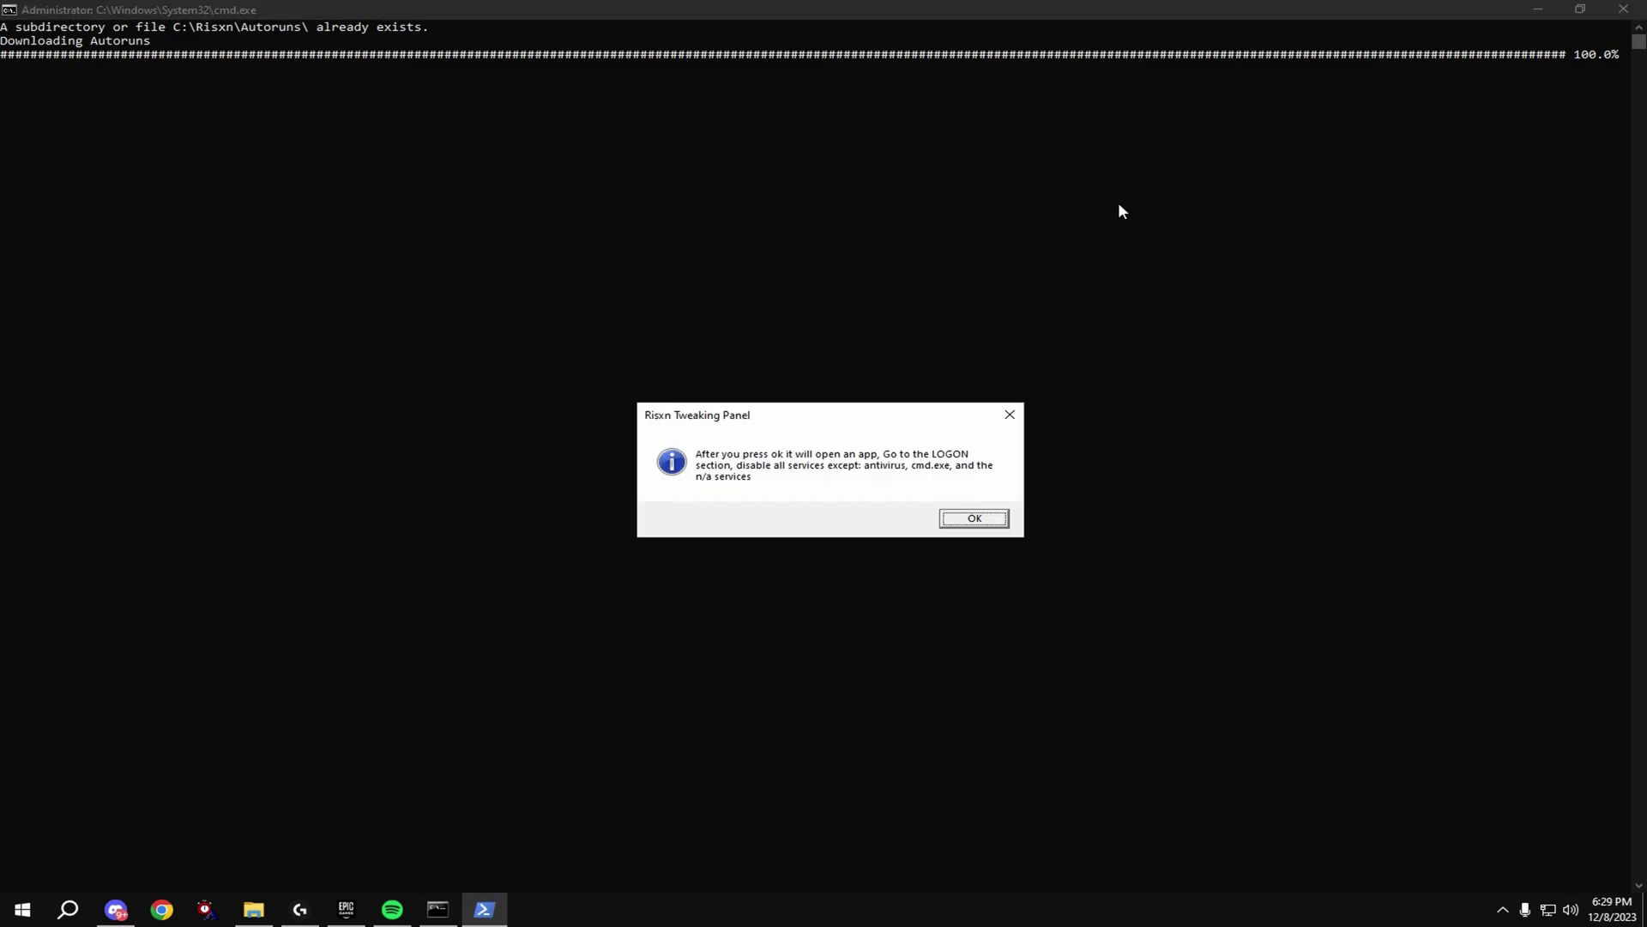
In Autoruns' Logon tab, uncheck EpicGamesLauncher, inspect XMouseButtonControl and LGHUB, then close Autoruns.
click(947, 523)
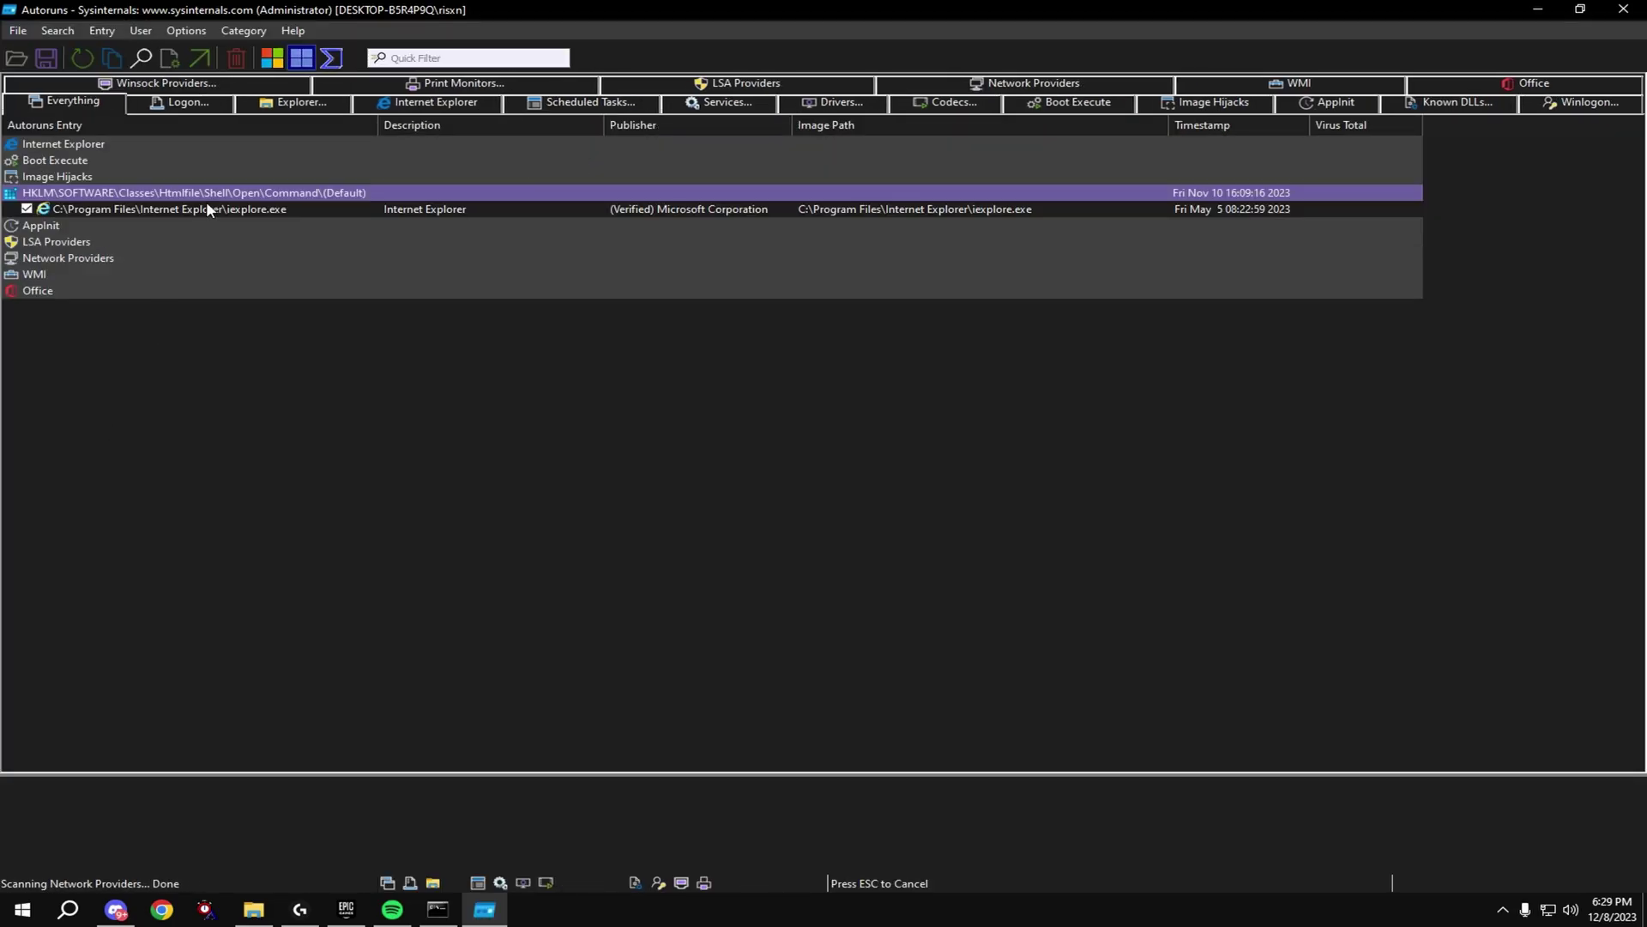
click(191, 102)
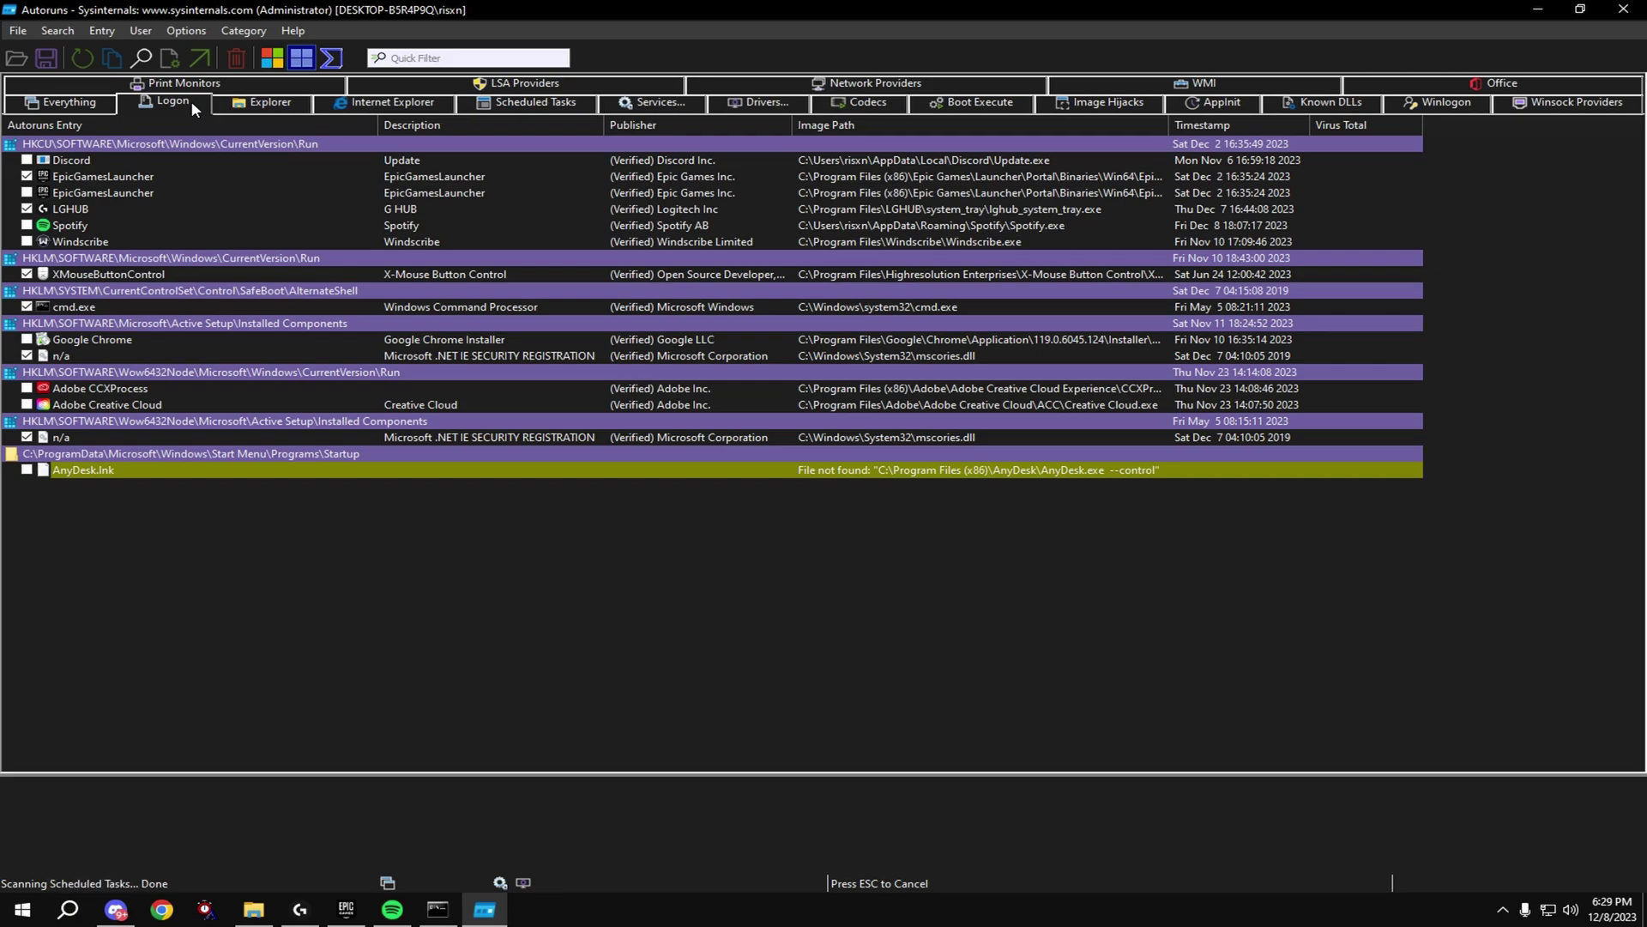
click(26, 176)
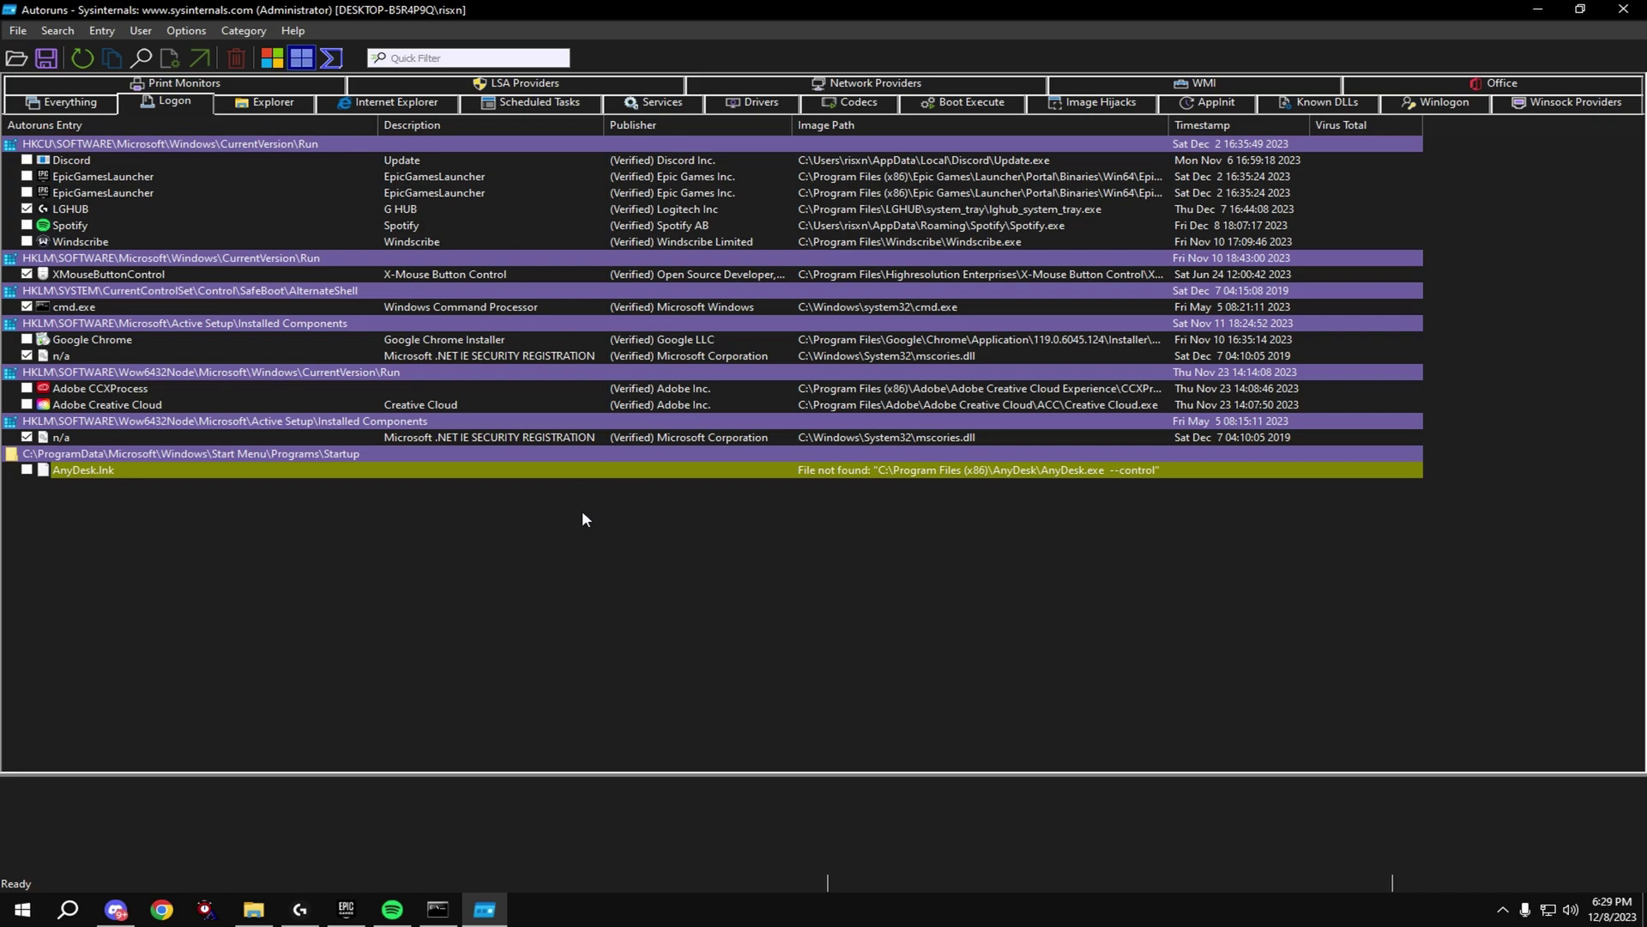
click(86, 275)
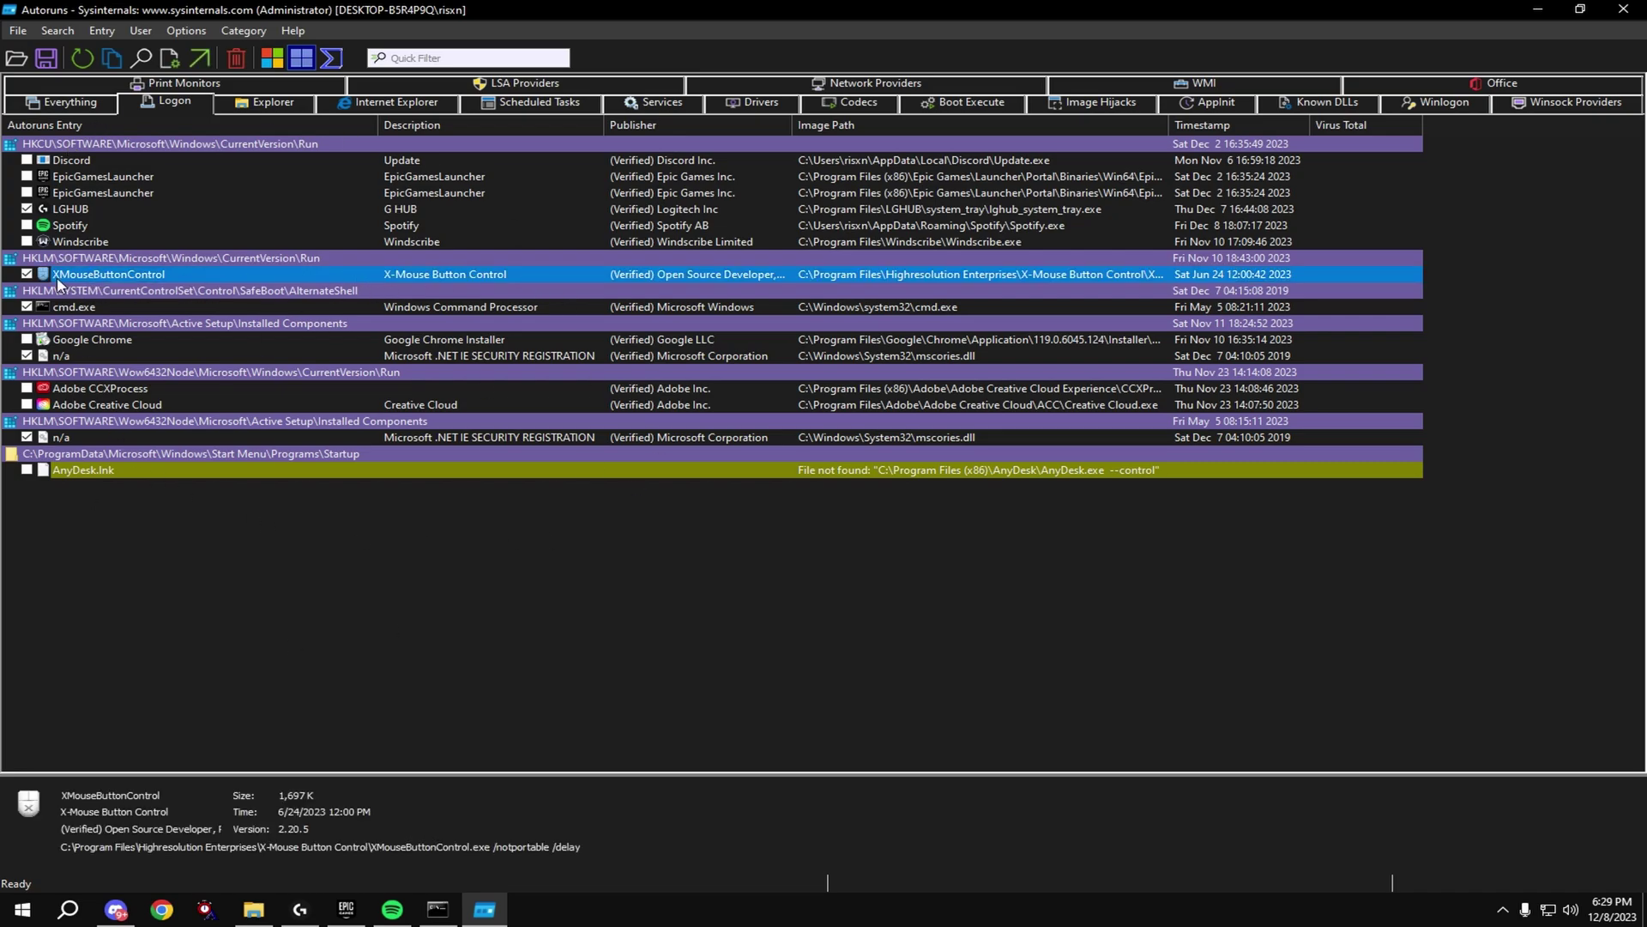
click(53, 209)
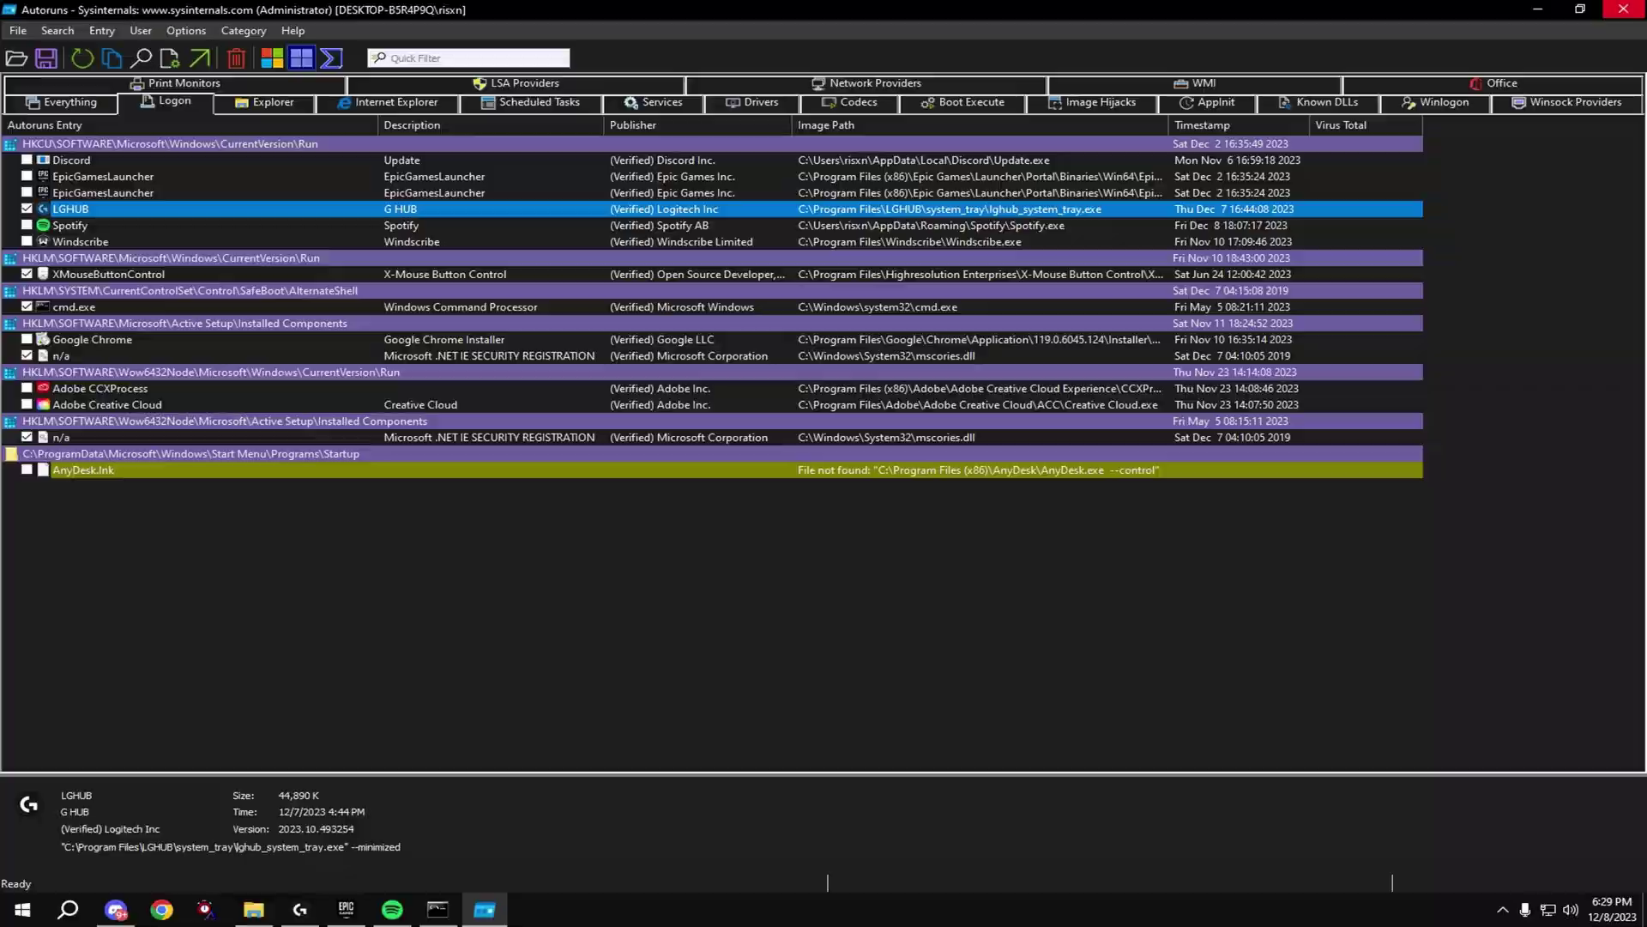
click(1623, 9)
Run the Desktop recommended tweaks in Chris Titus Tech's Windows Utility (option G), then close it.
key(Return)
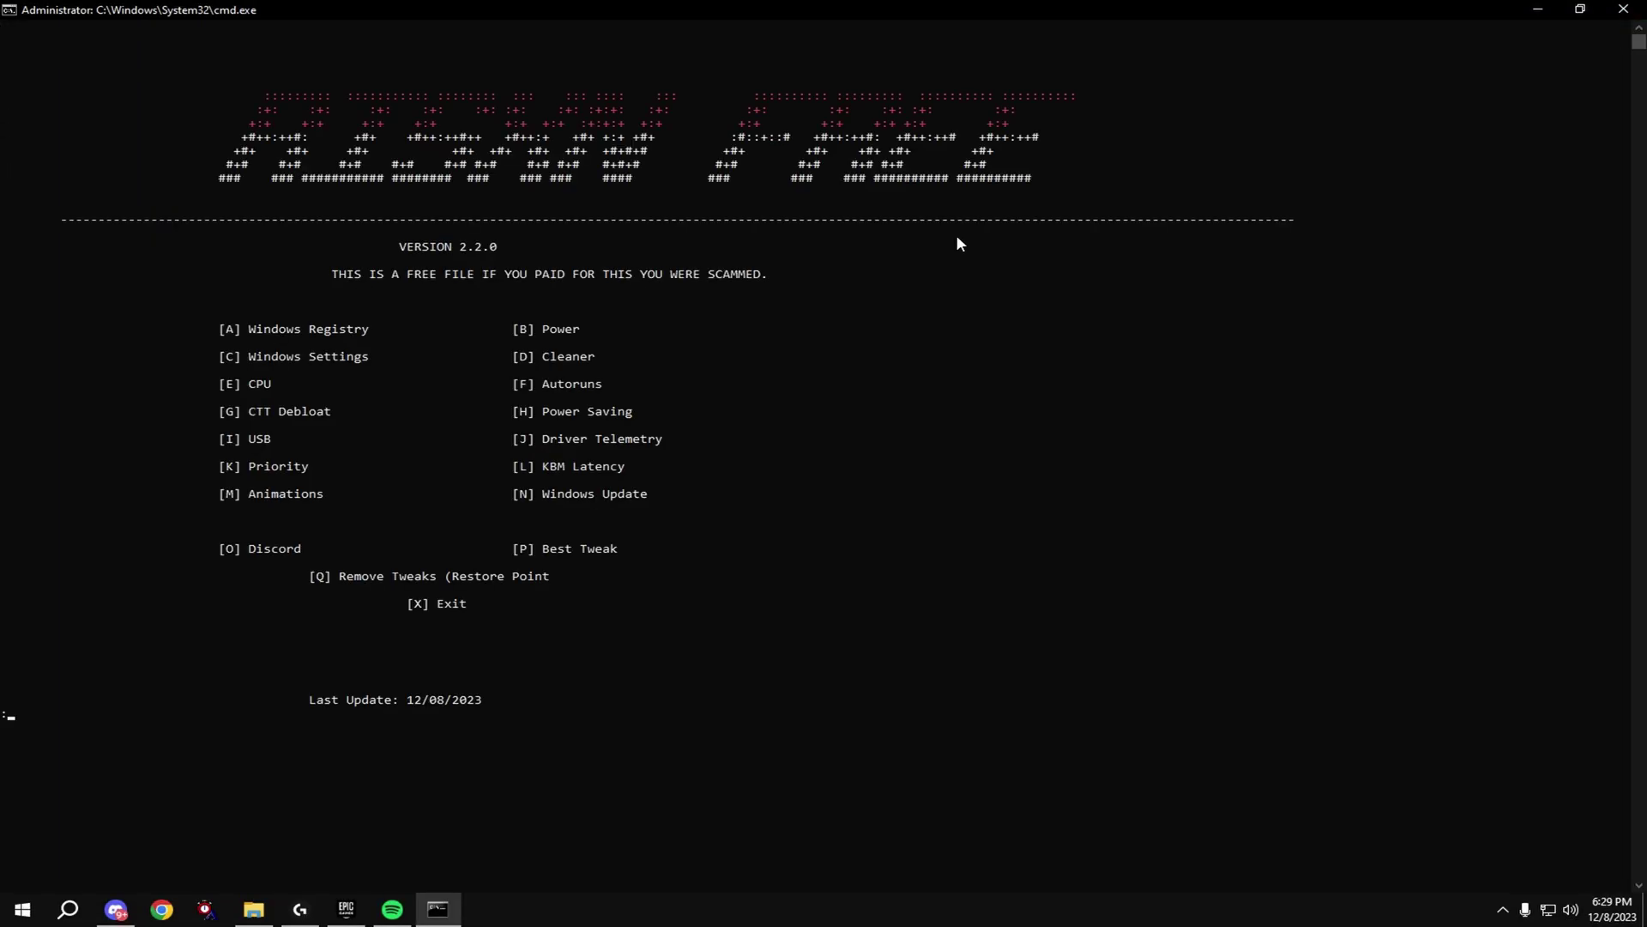
text(g)
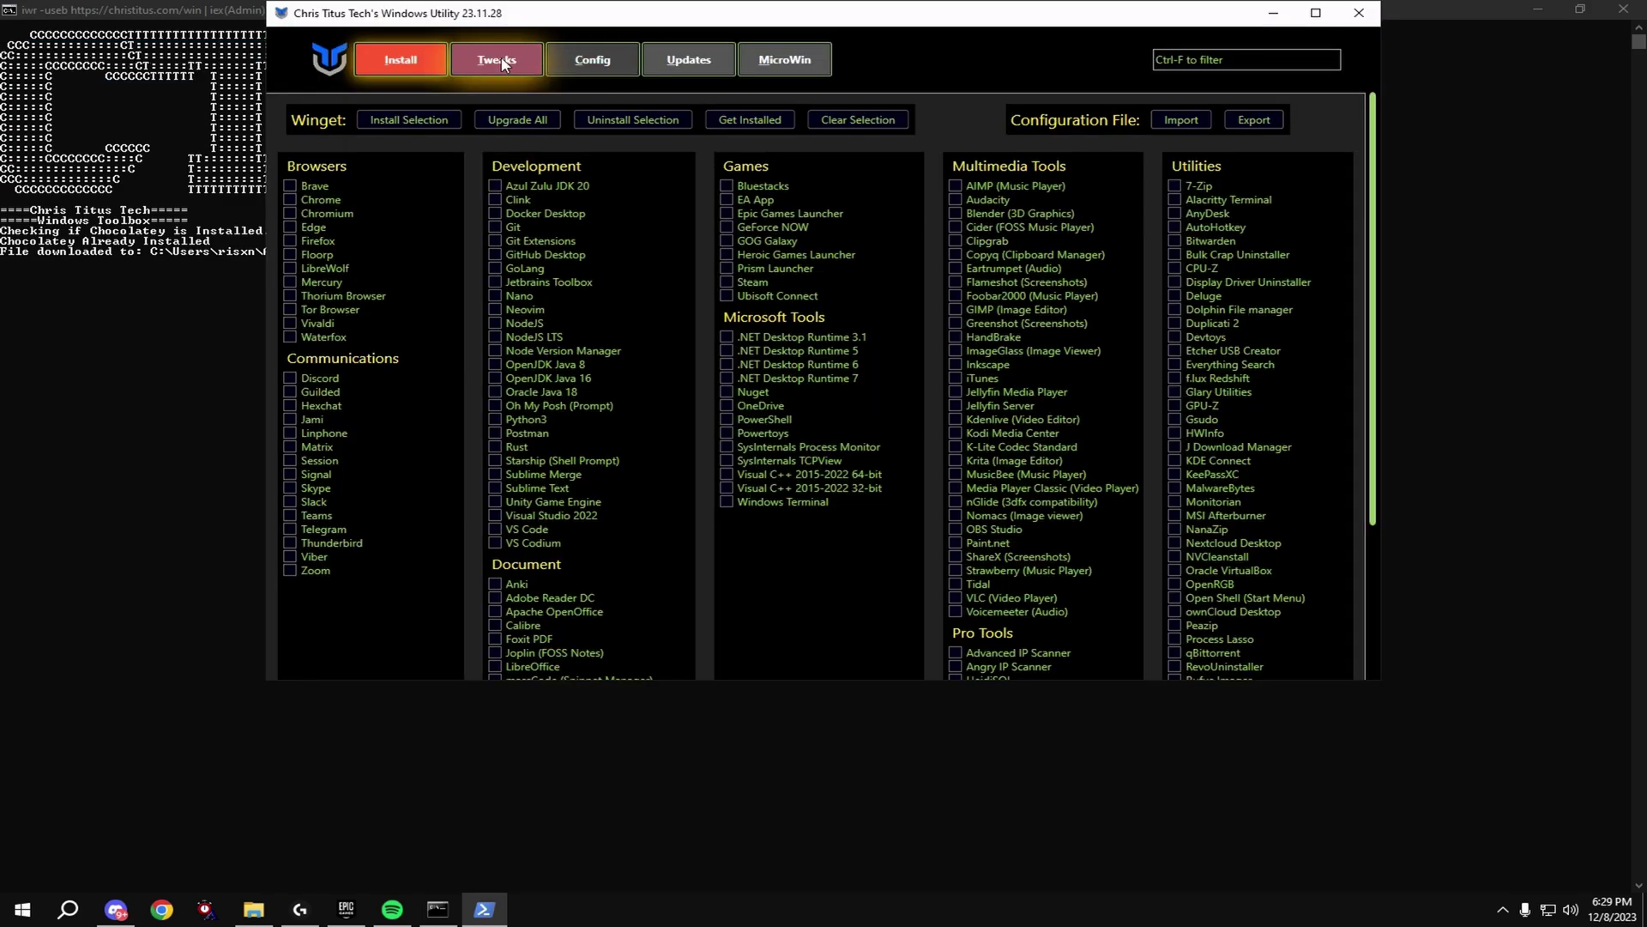
click(497, 59)
click(593, 134)
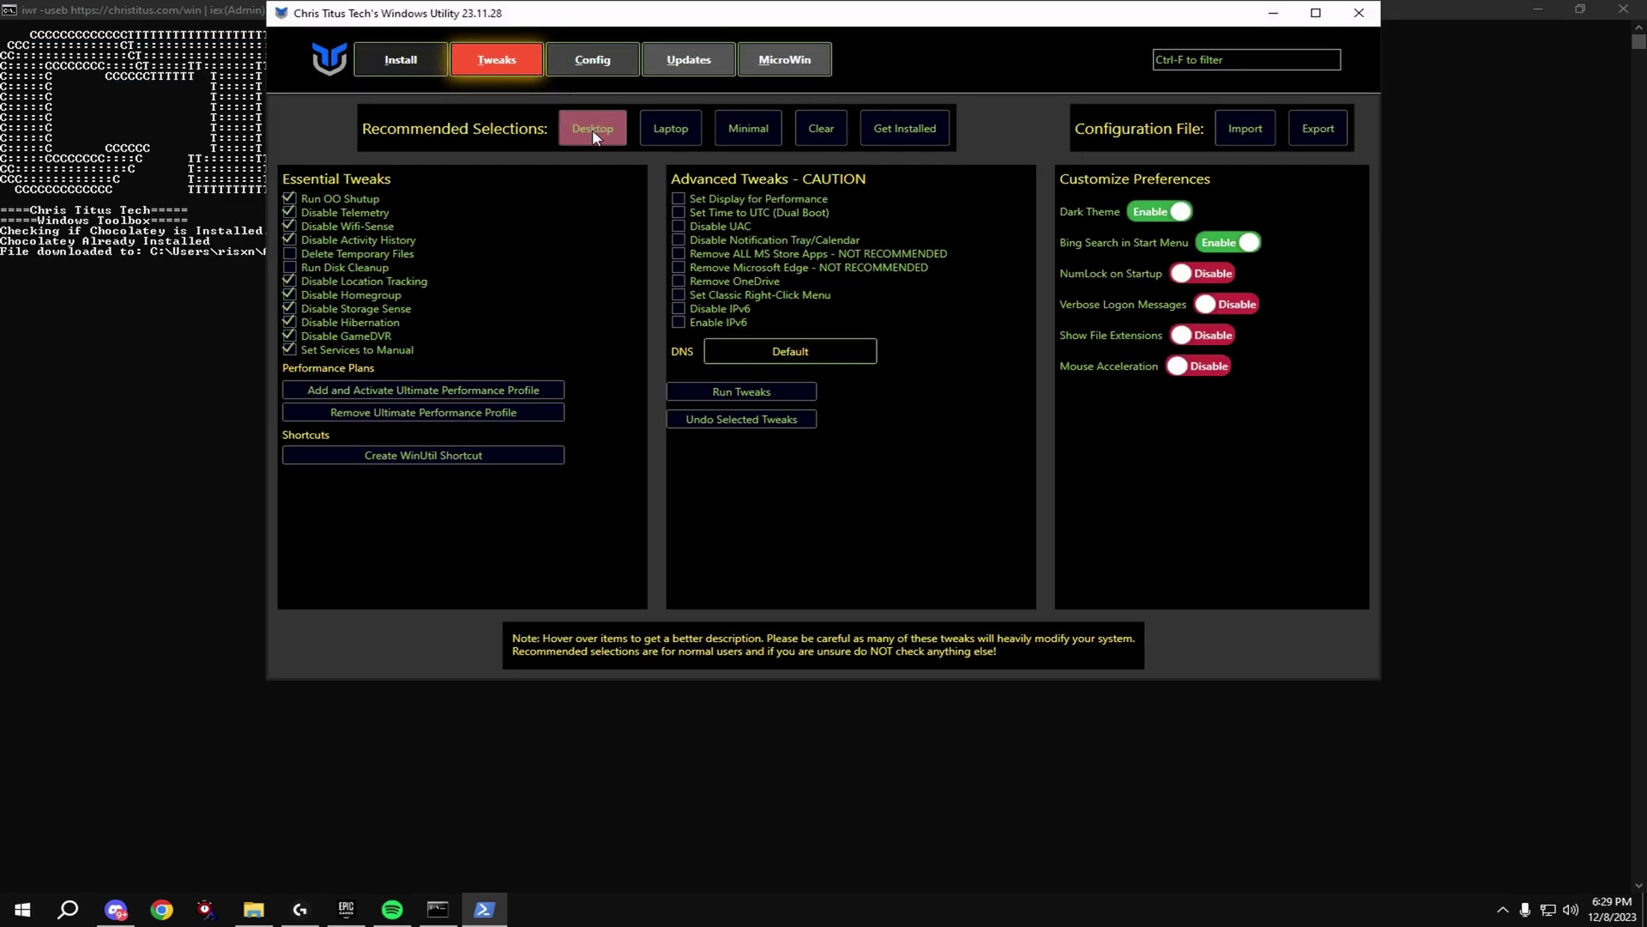
click(779, 392)
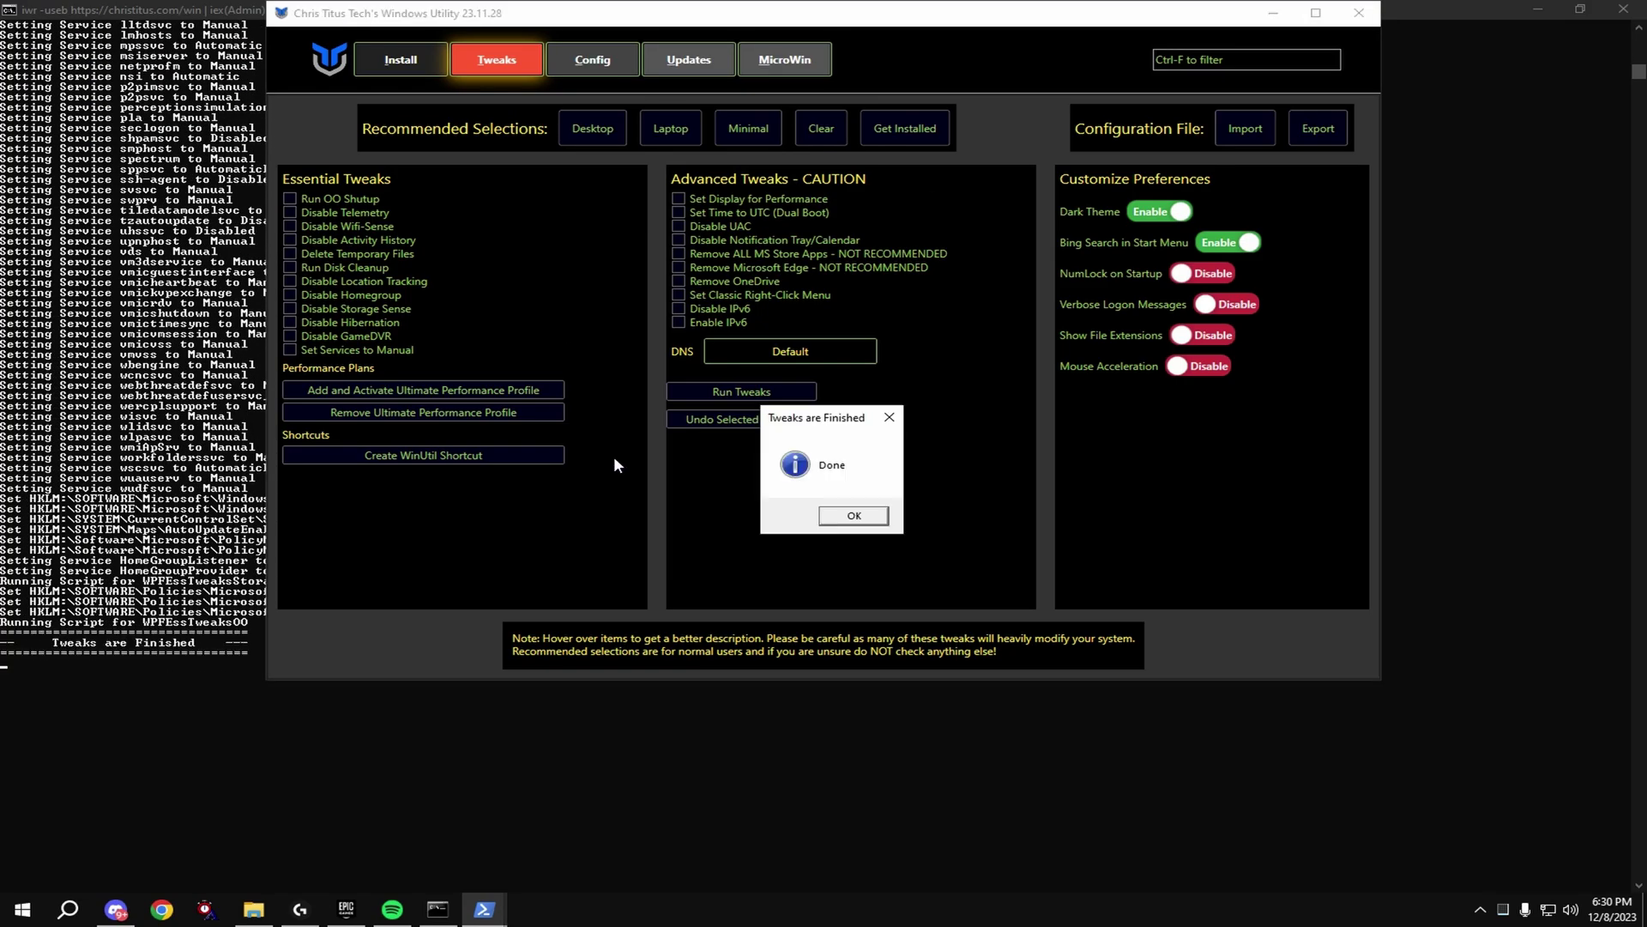
click(853, 515)
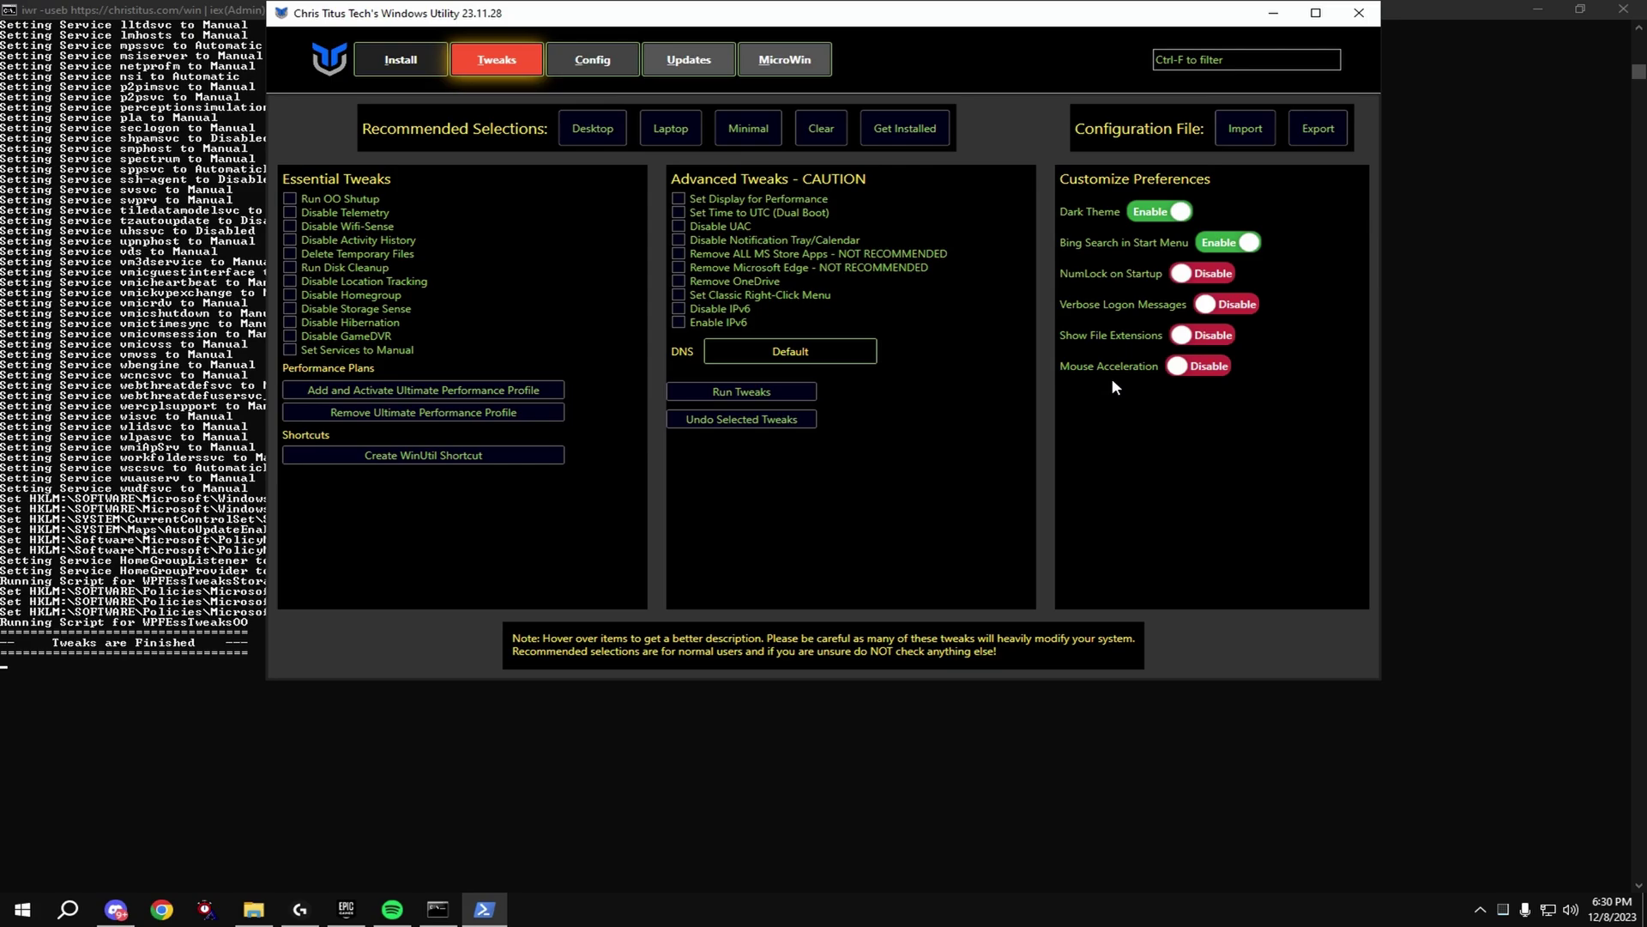
click(1370, 17)
Run option A, then apply the telemetry scheduled-task tweak (G), returning to the menu.
key(Return)
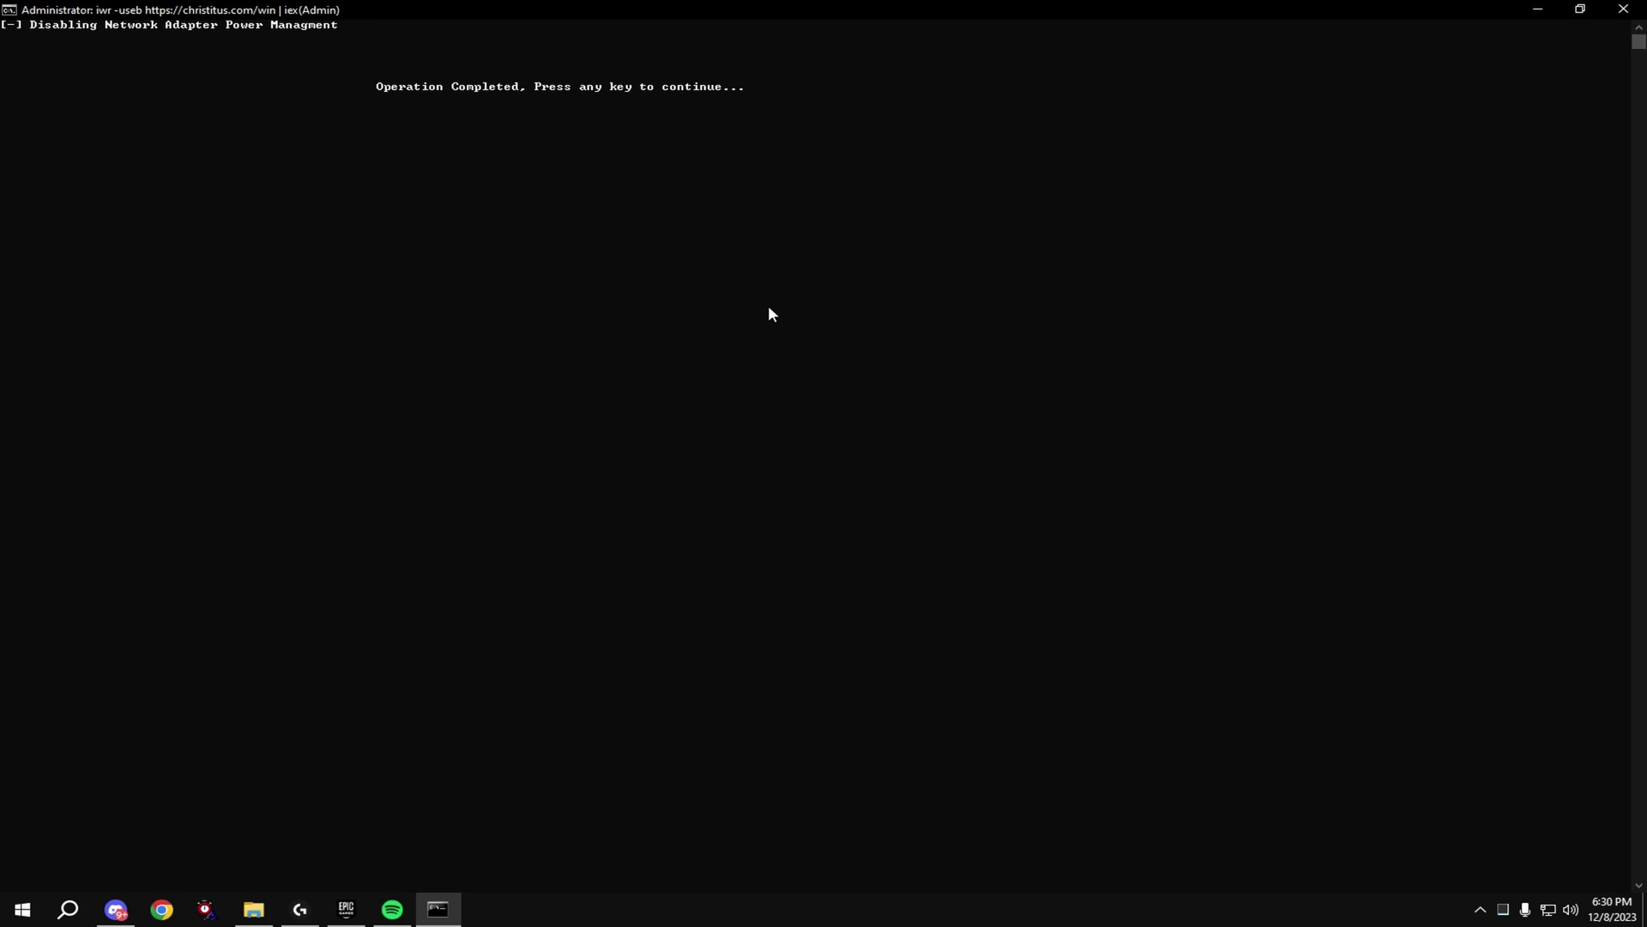
key(Return)
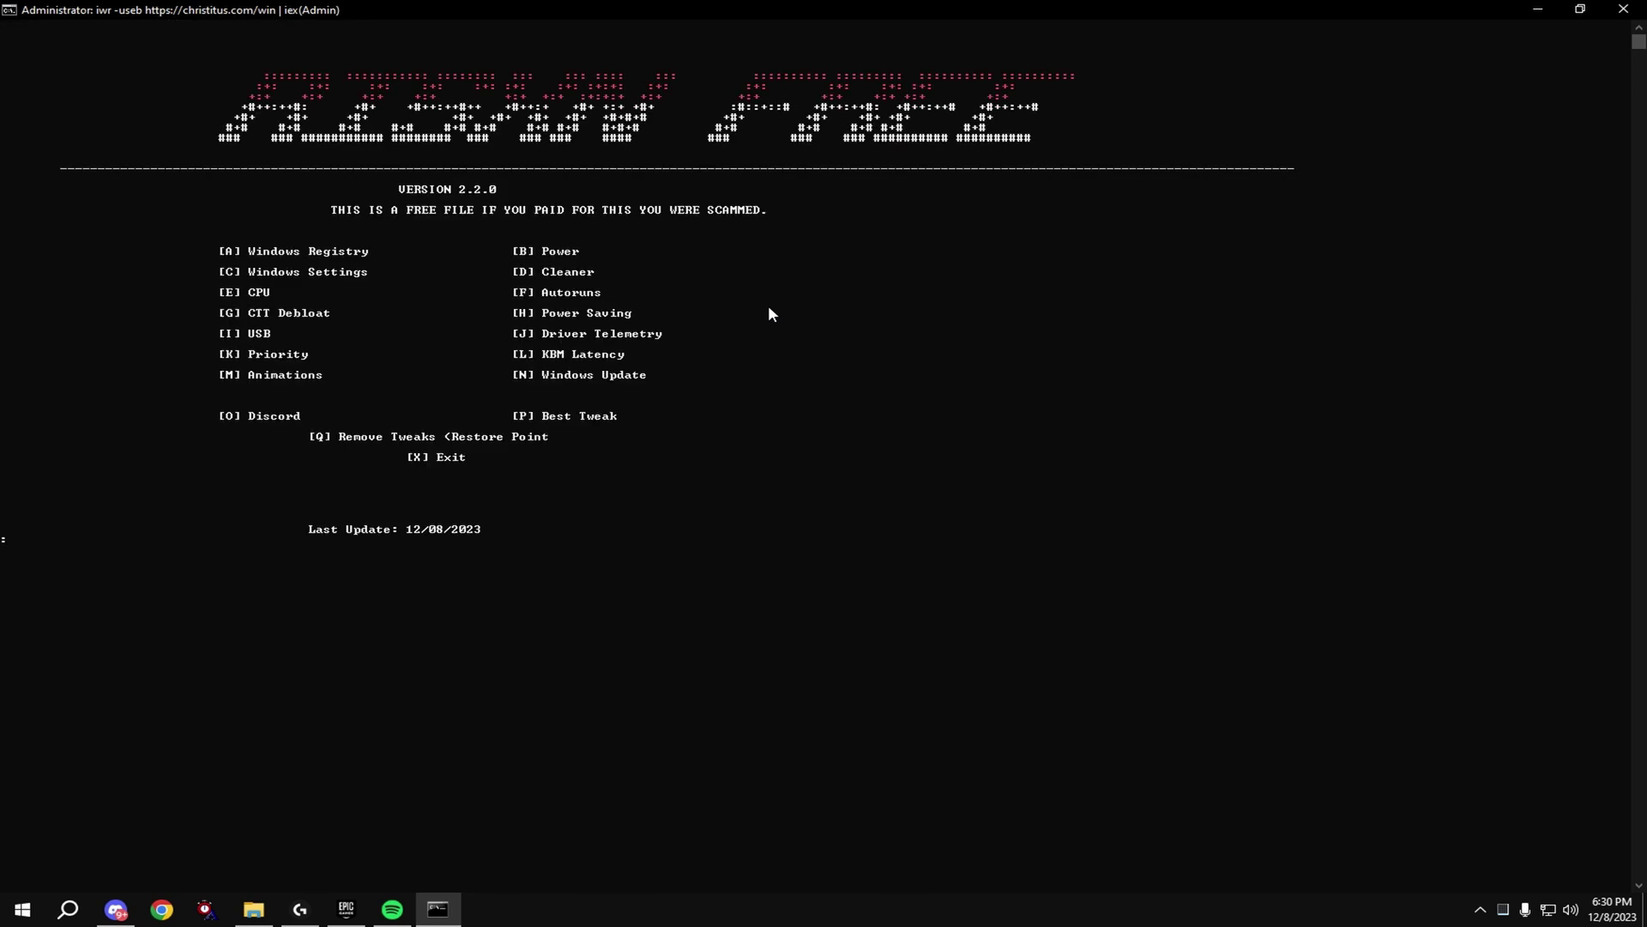
text(a)
key(Return)
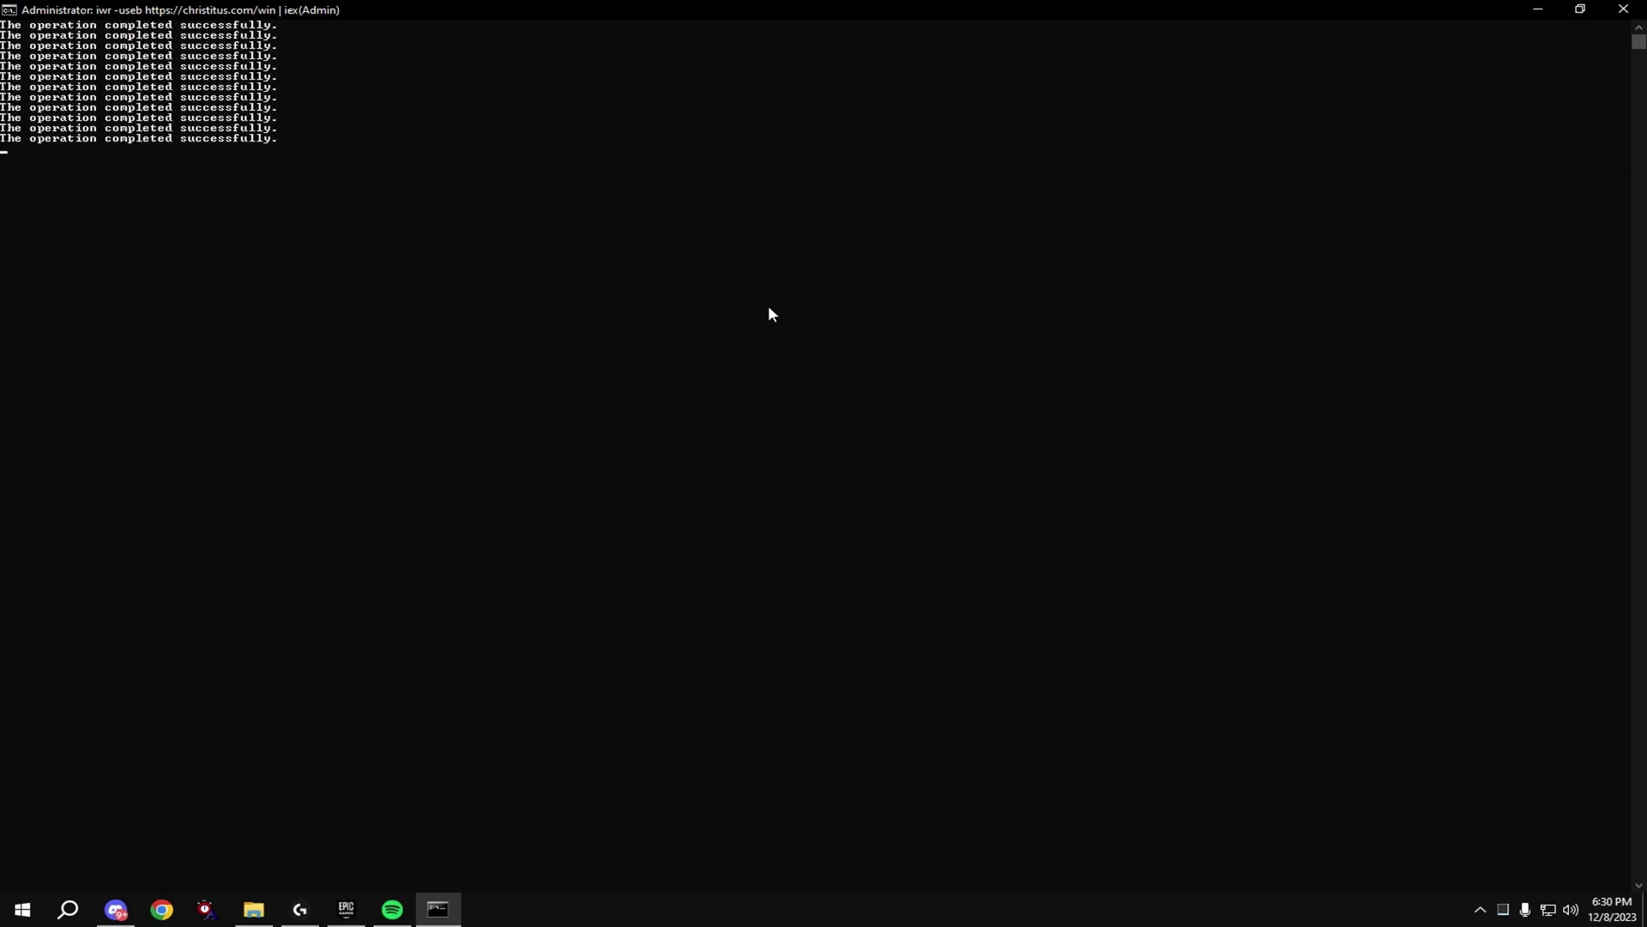
key(Return)
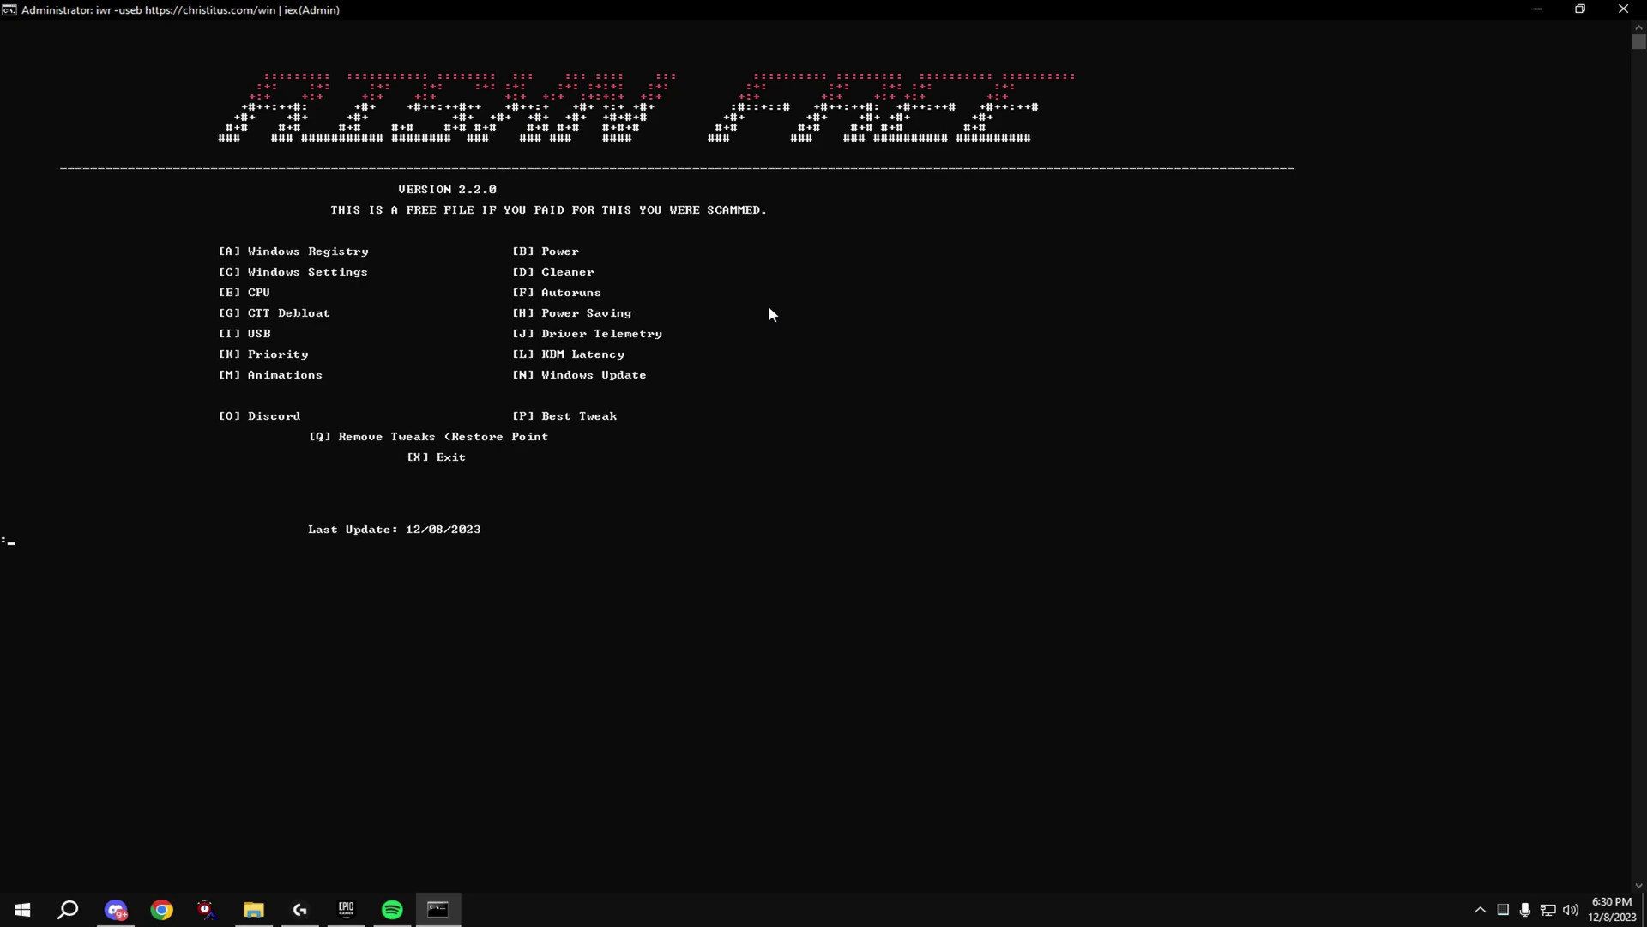
text(g)
key(Return)
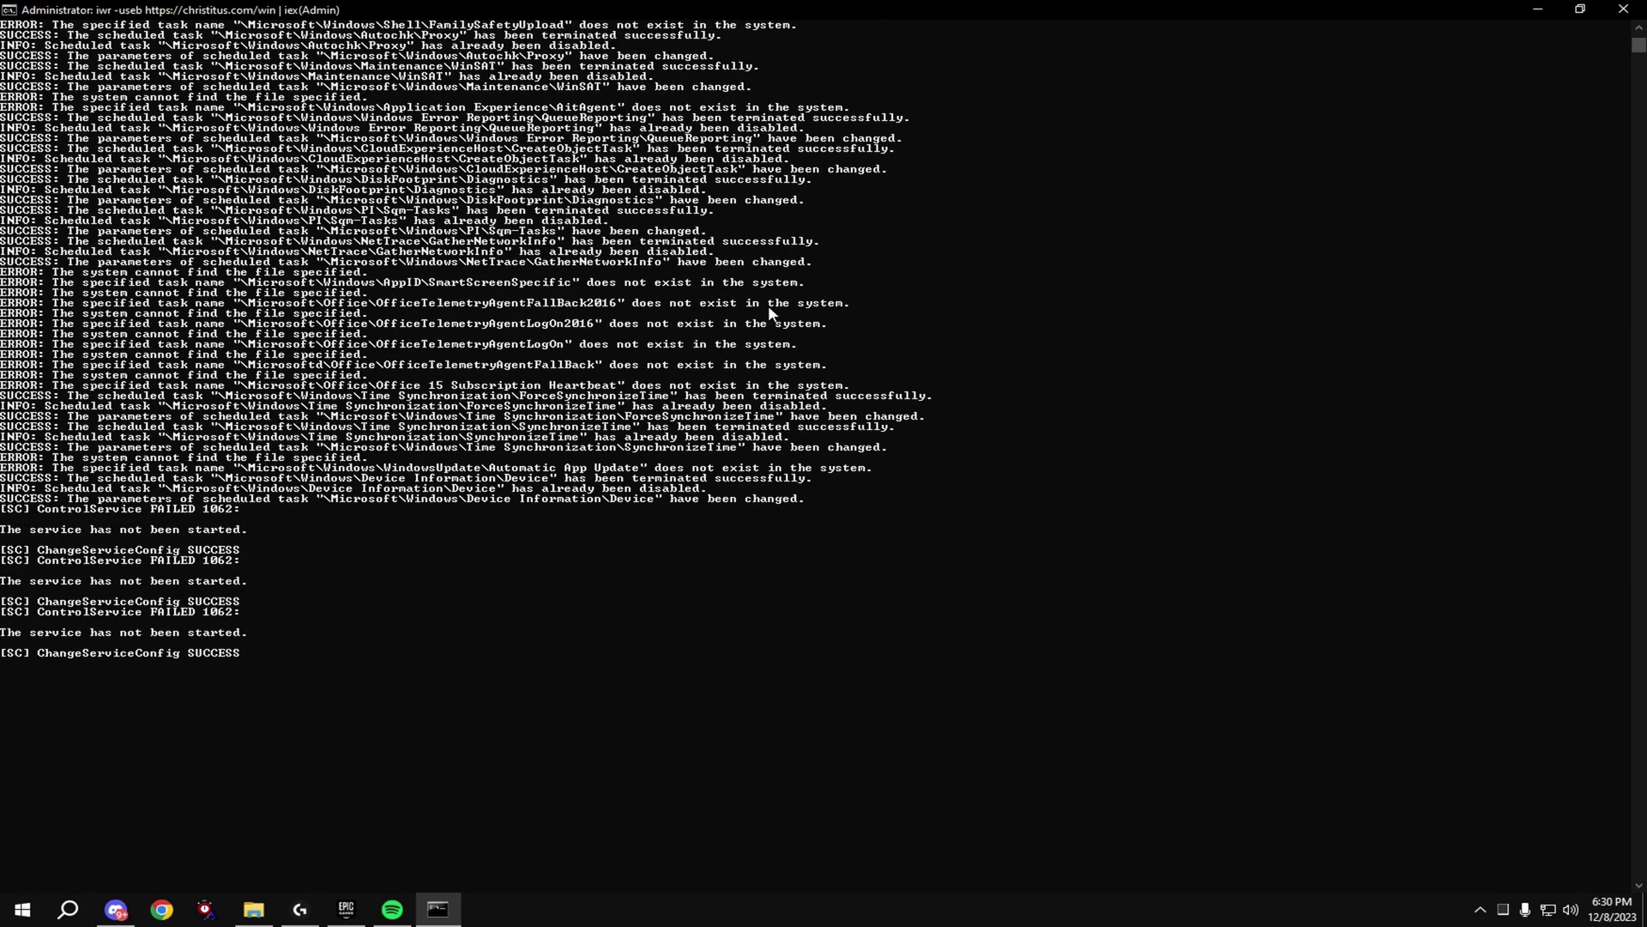
key(Return)
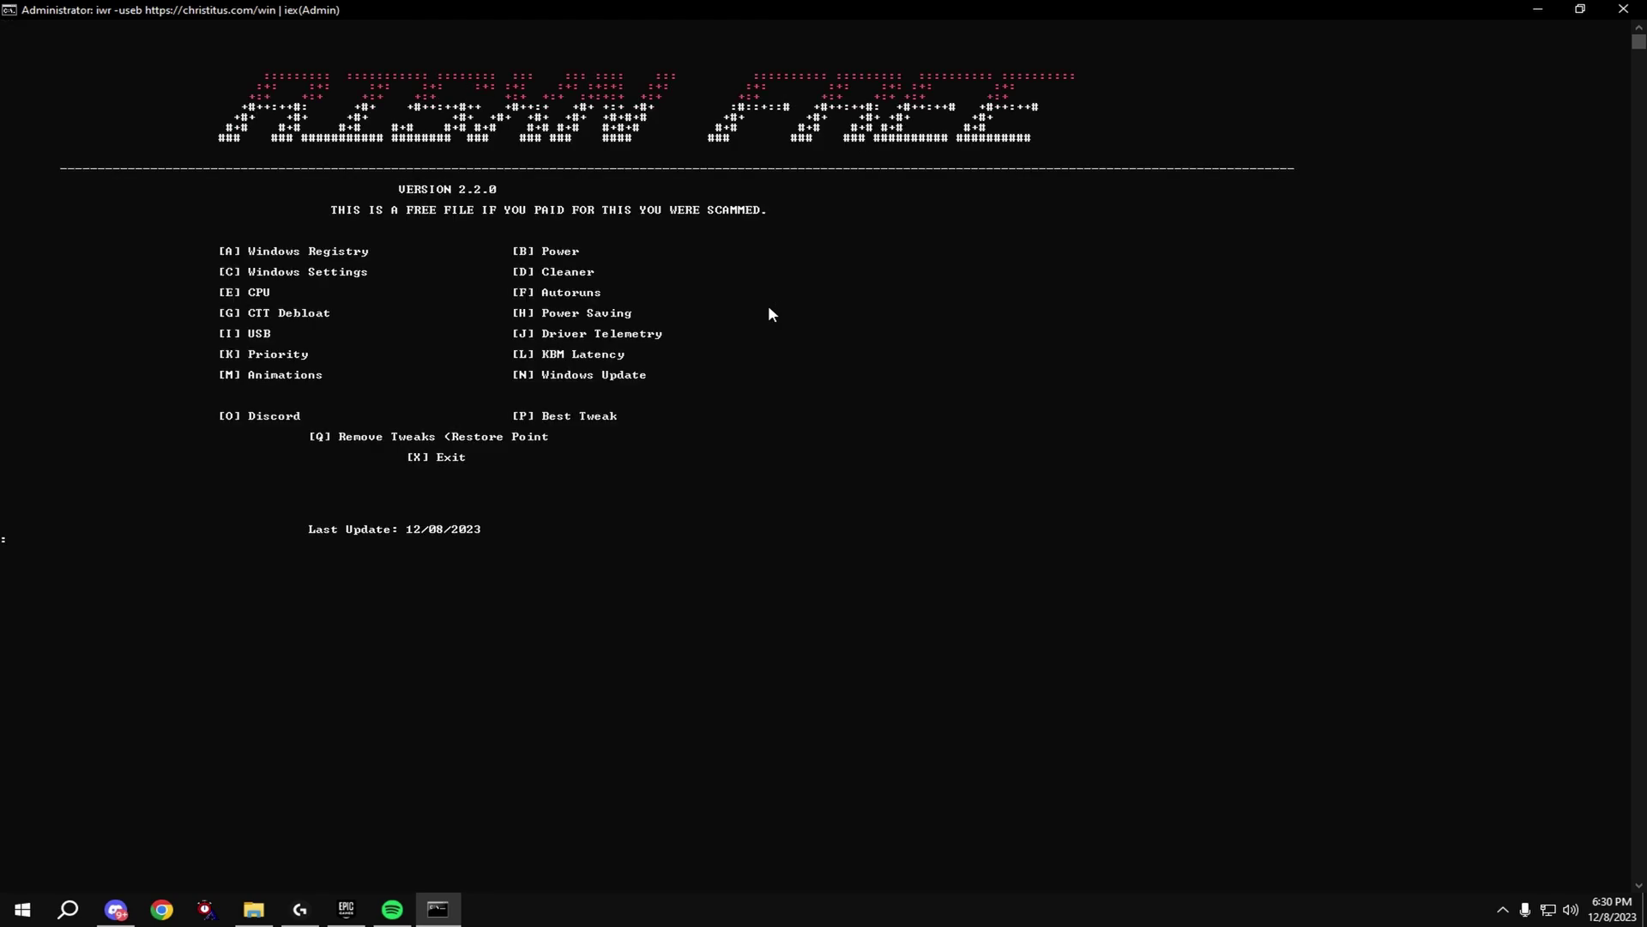
Apply the Fortnite priority tweak (K, choice 1), then run the KBM Latency tweak (L).
text(k)
key(Return)
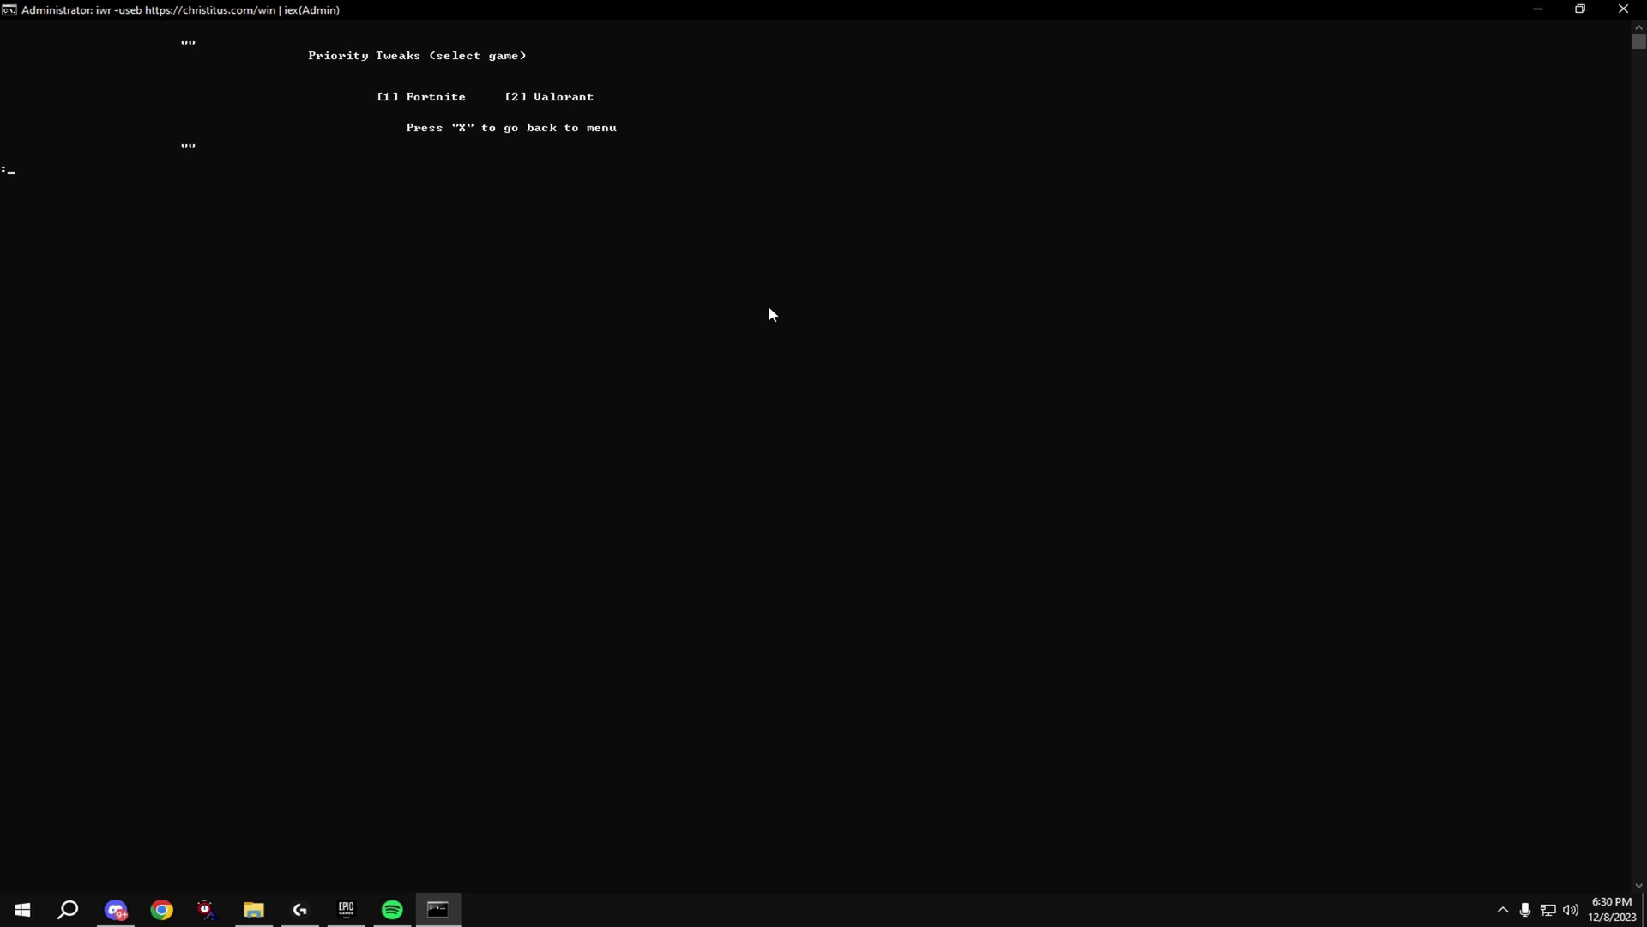
text(1)
key(Return)
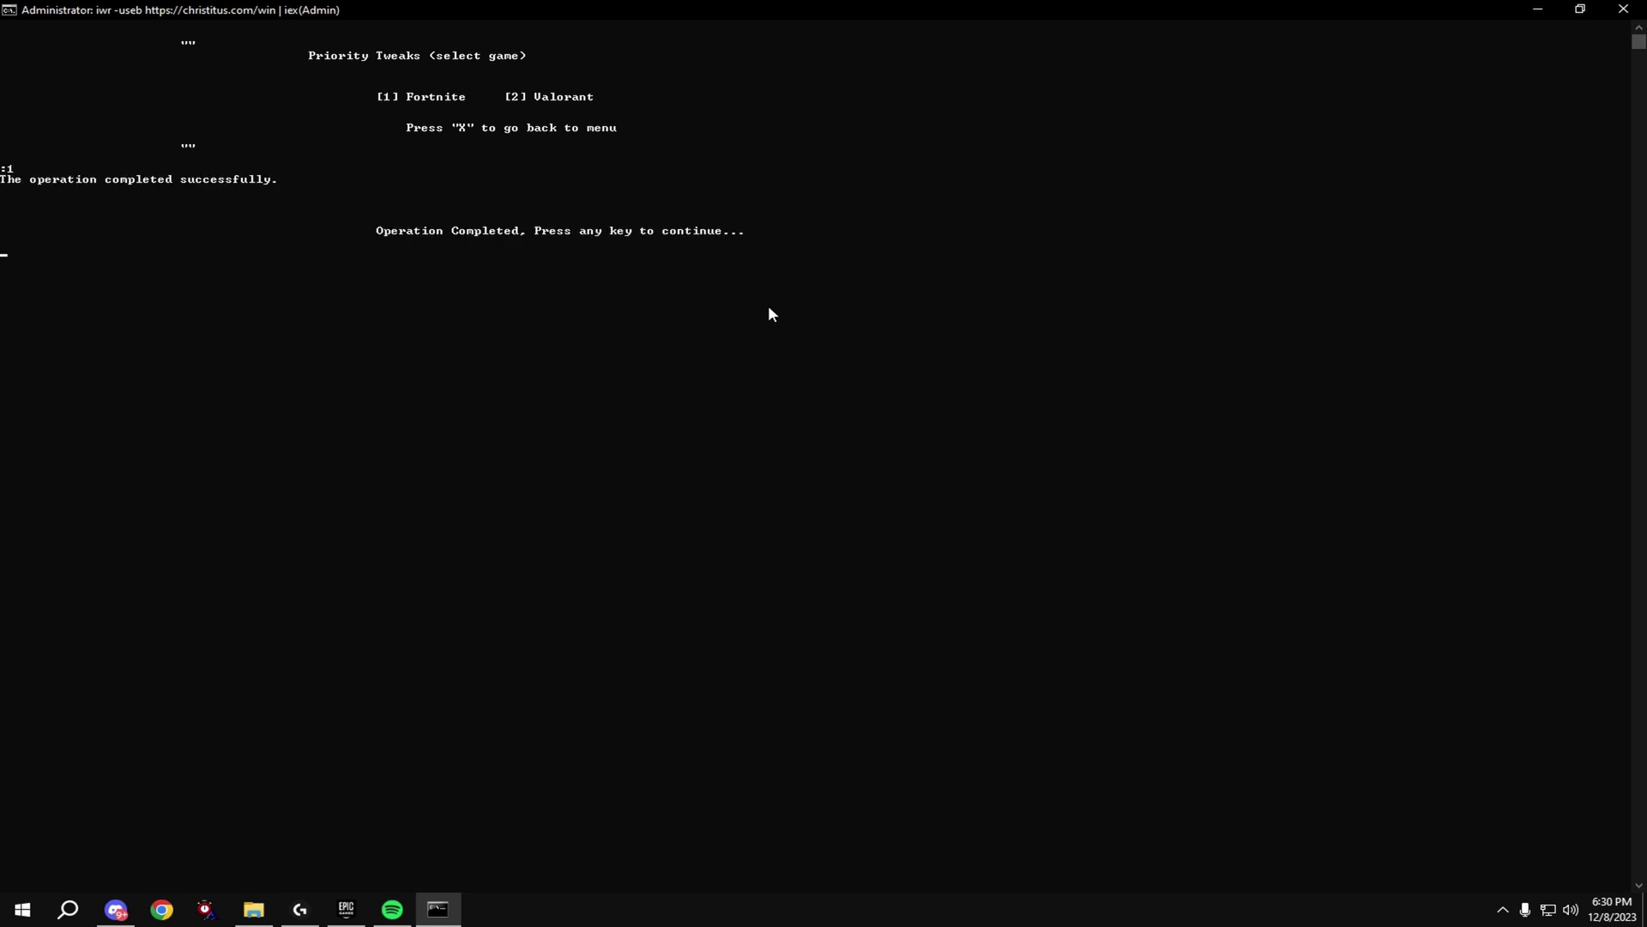
key(Return)
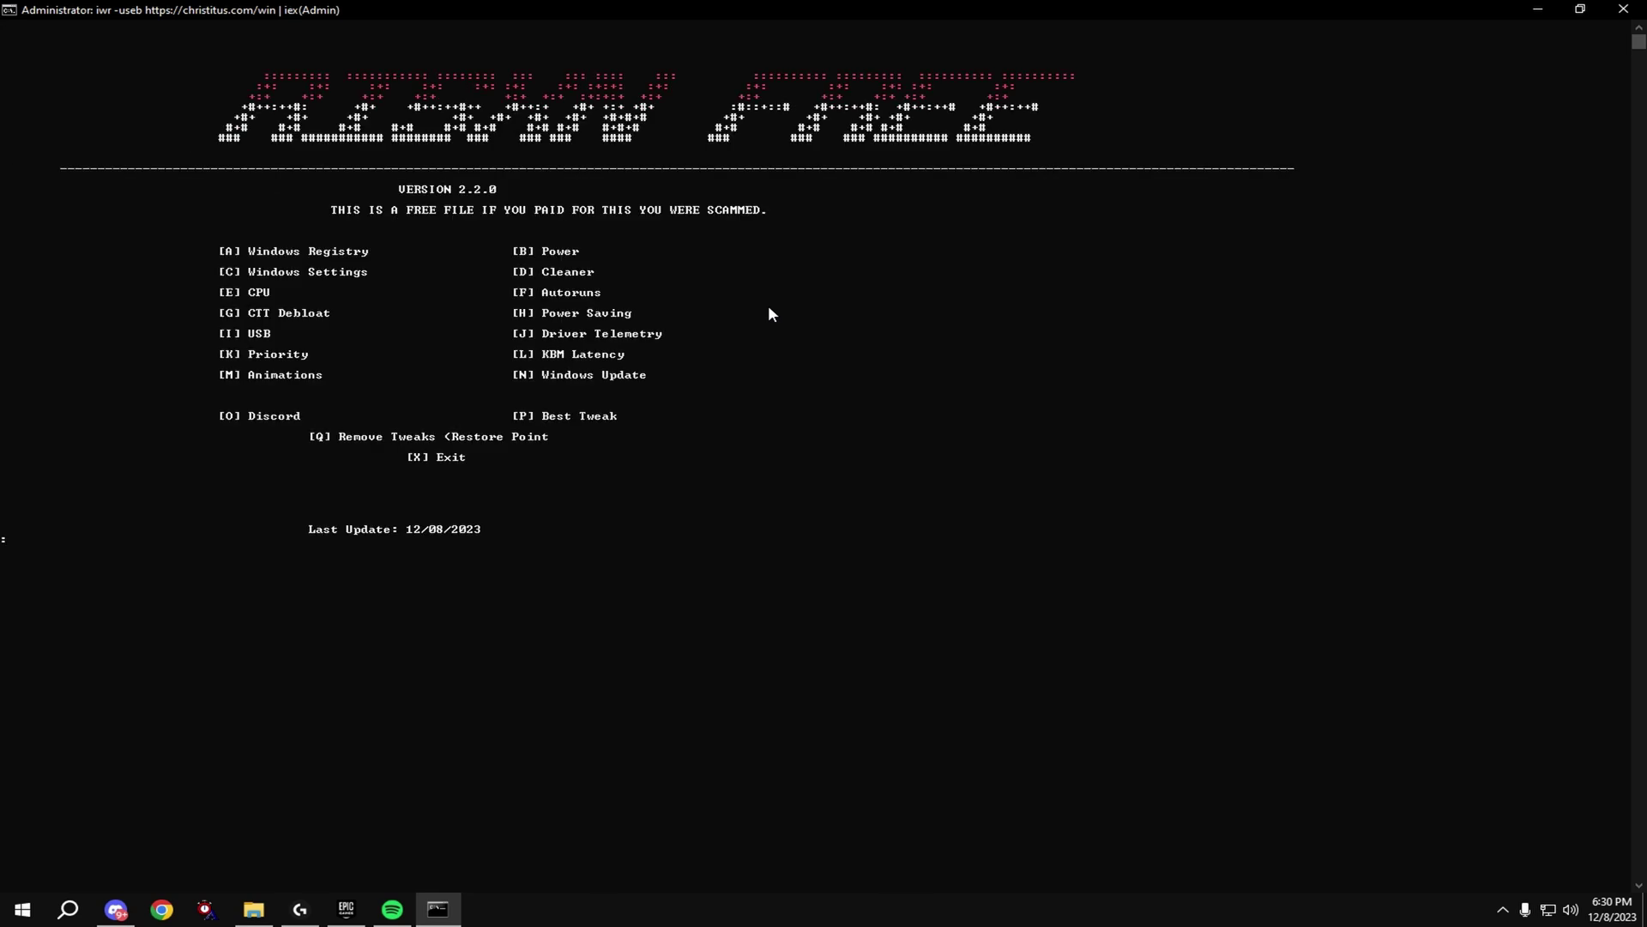
text(l)
key(Return)
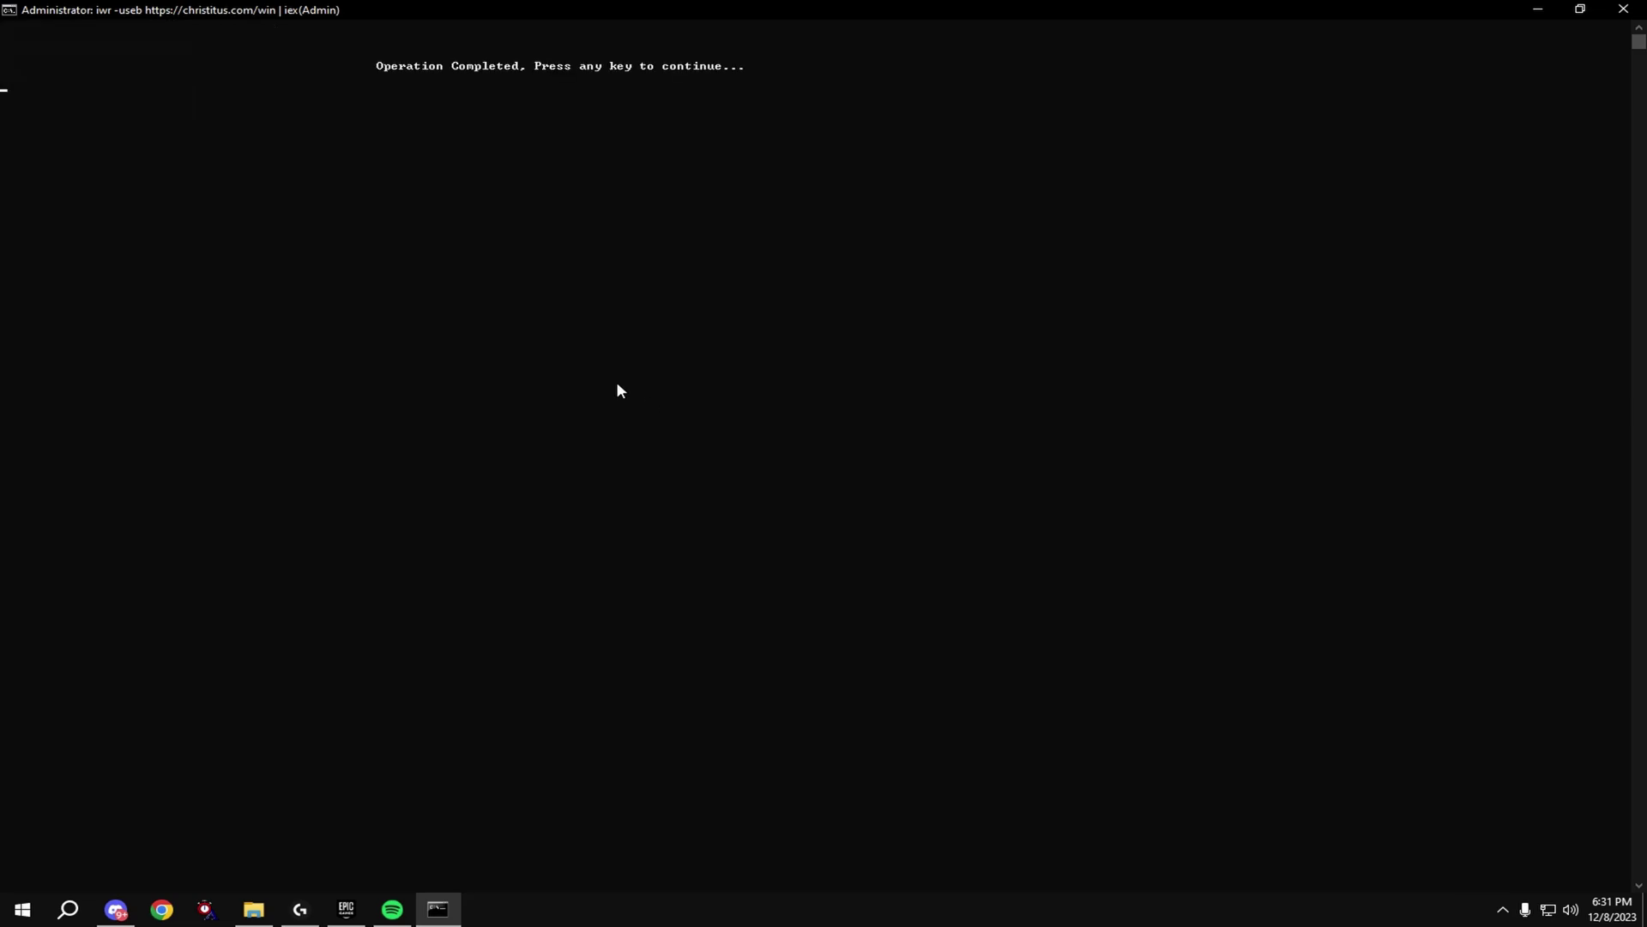
Set visual effects to best performance, keeping only thumbnails and smooth screen-font edges, and apply.
key(Return)
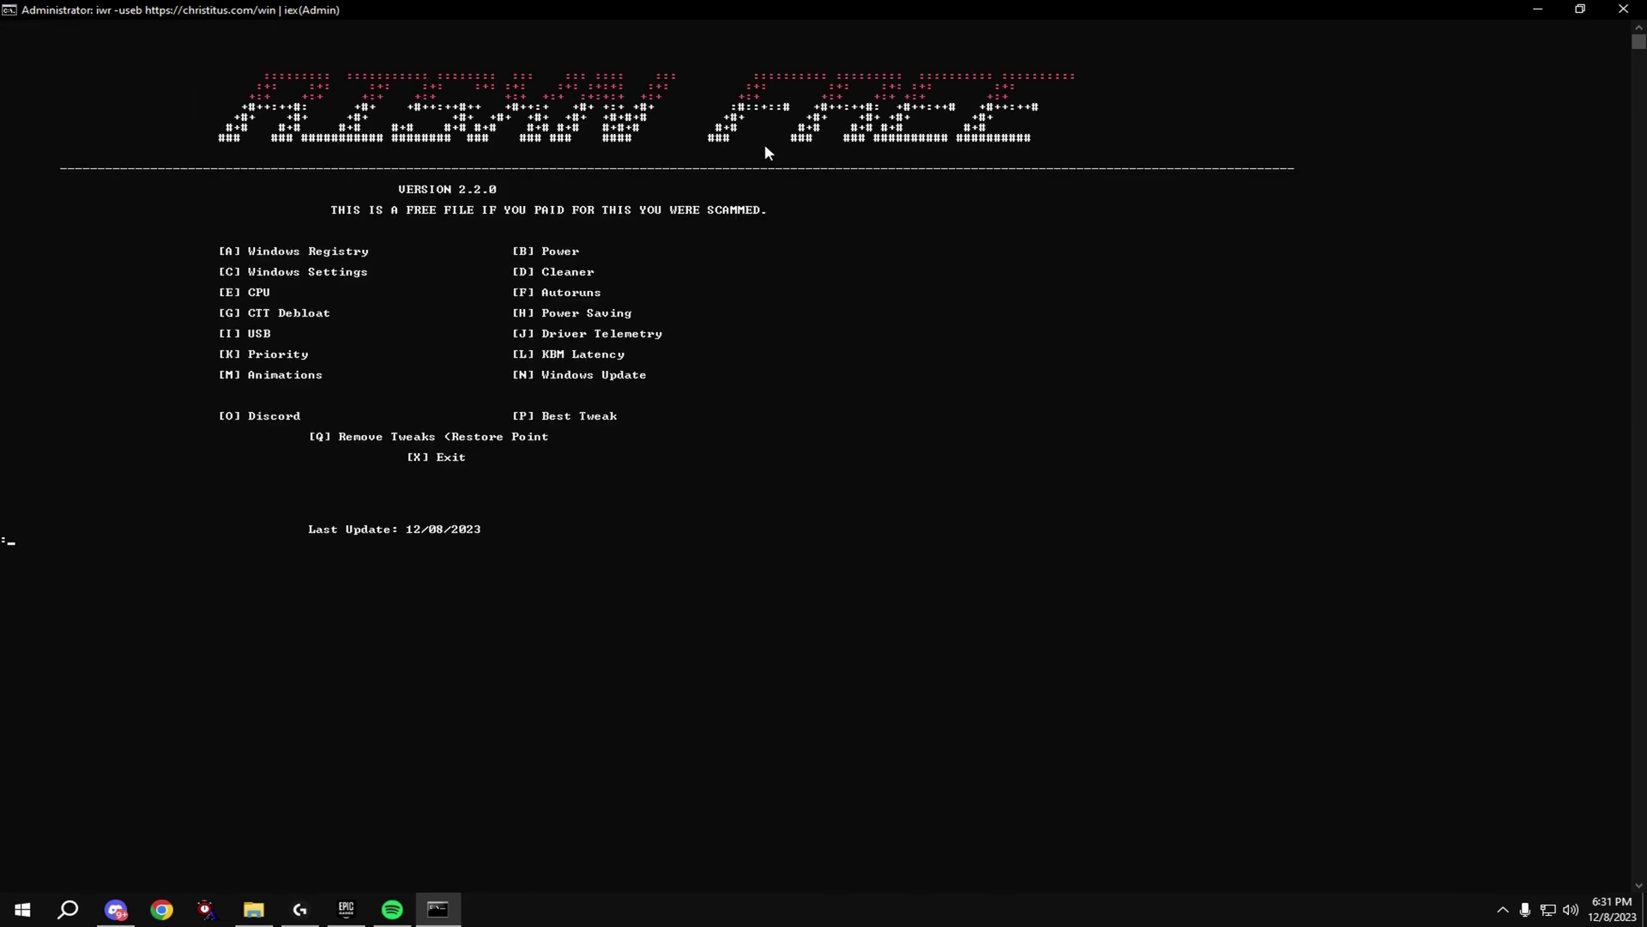
text(m)
key(Return)
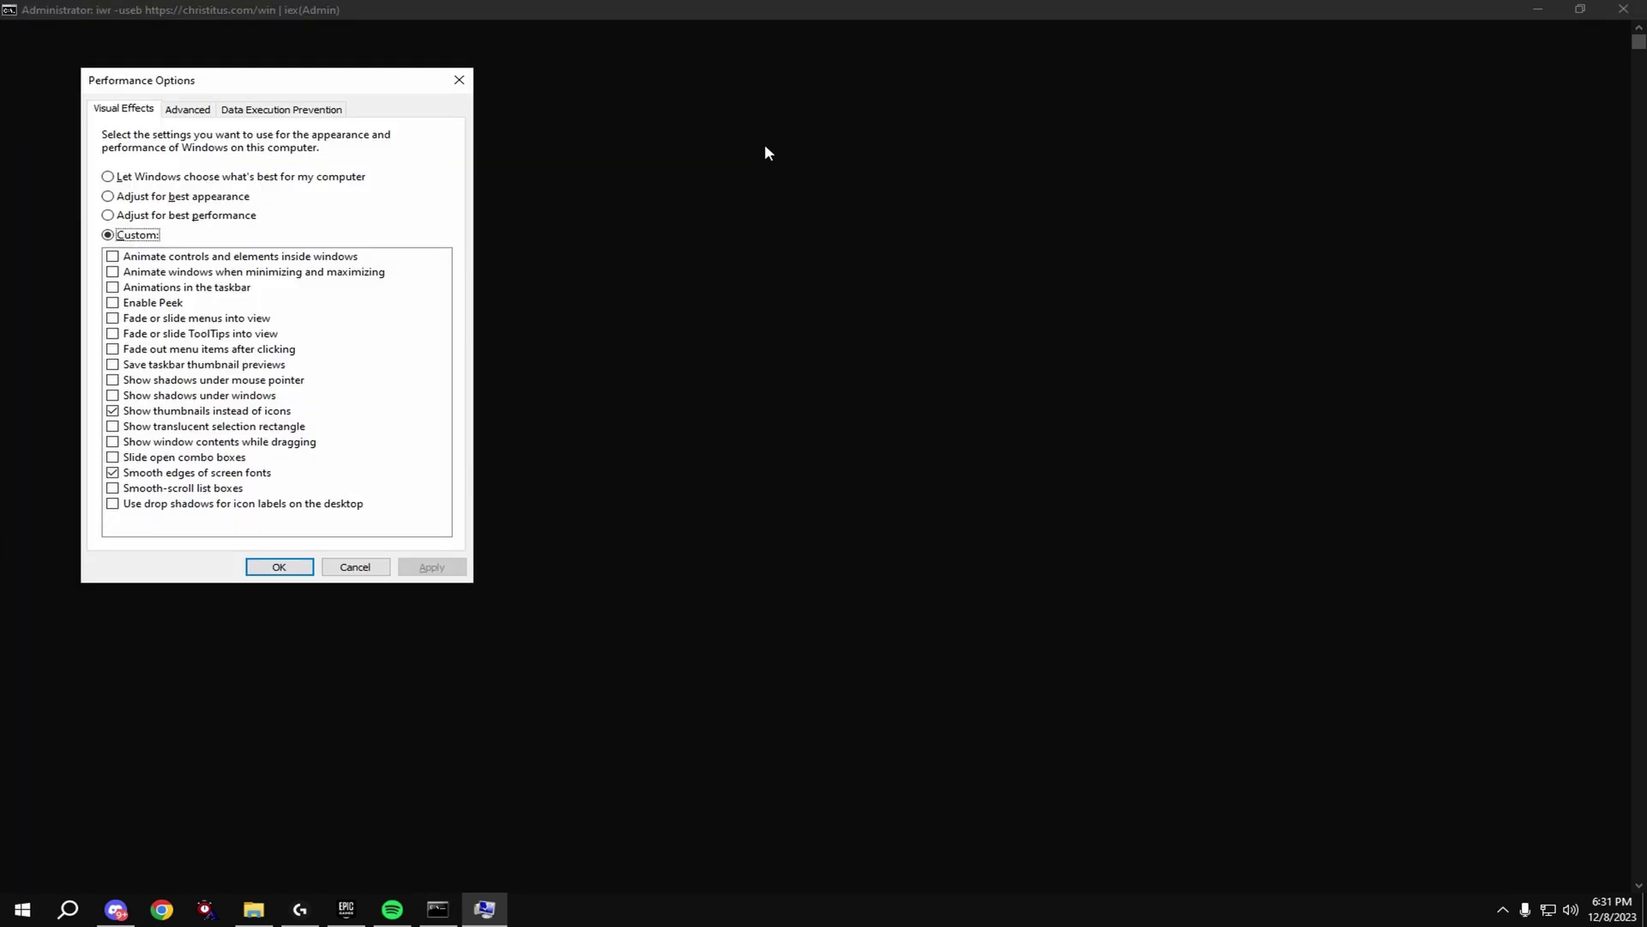
click(185, 216)
click(157, 414)
click(176, 474)
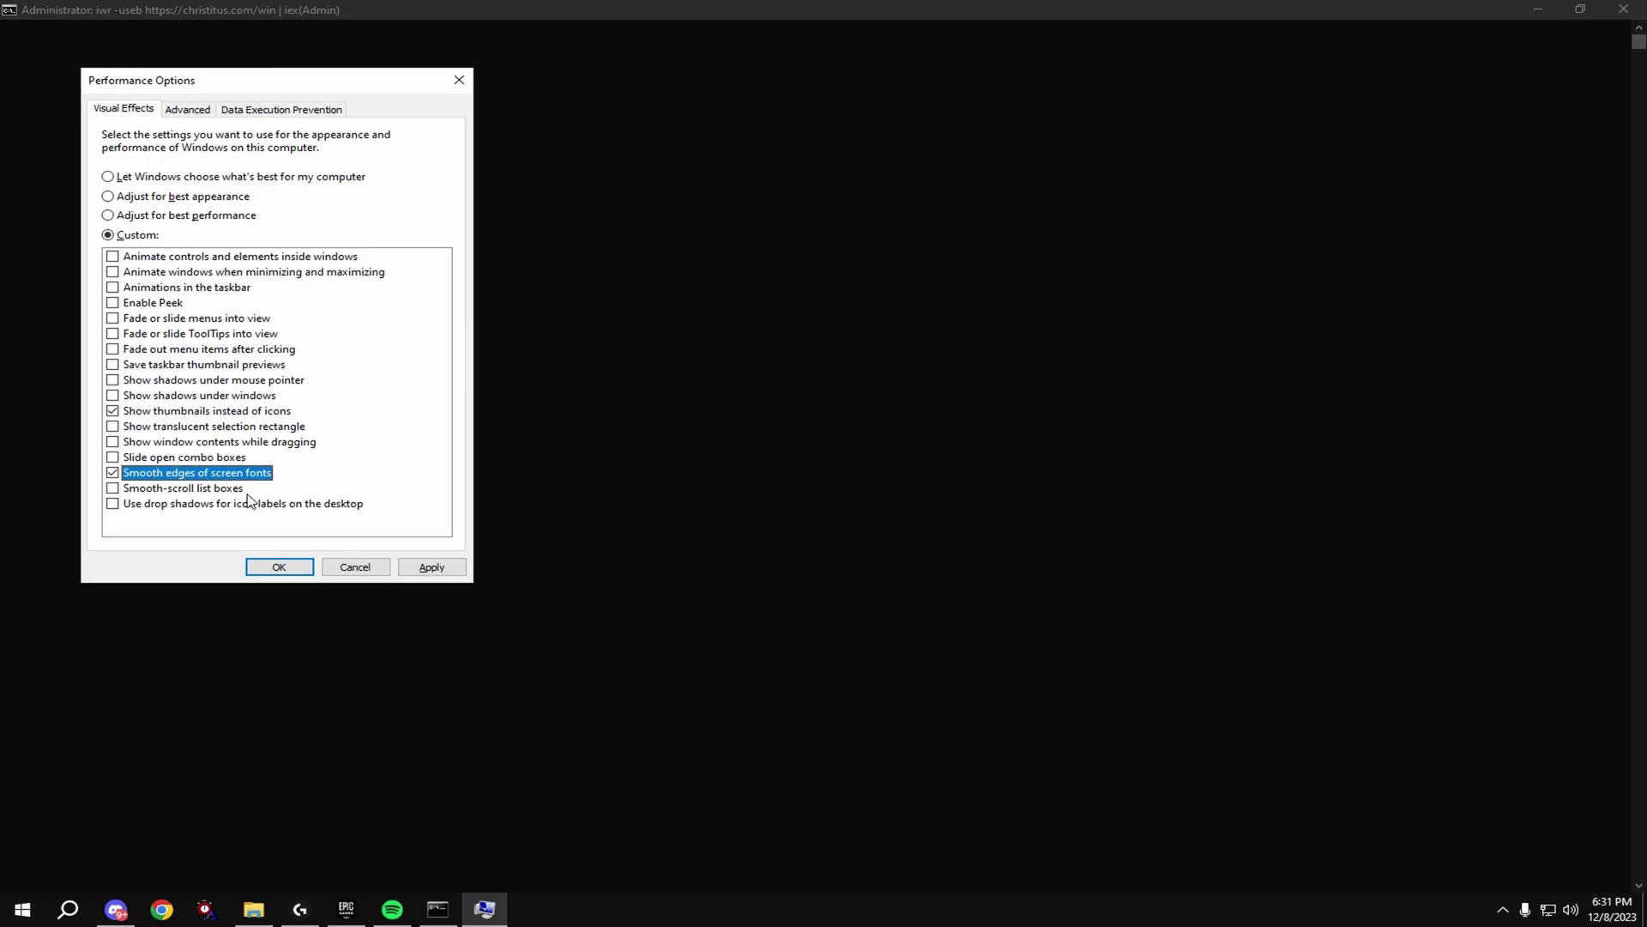
click(429, 568)
click(285, 568)
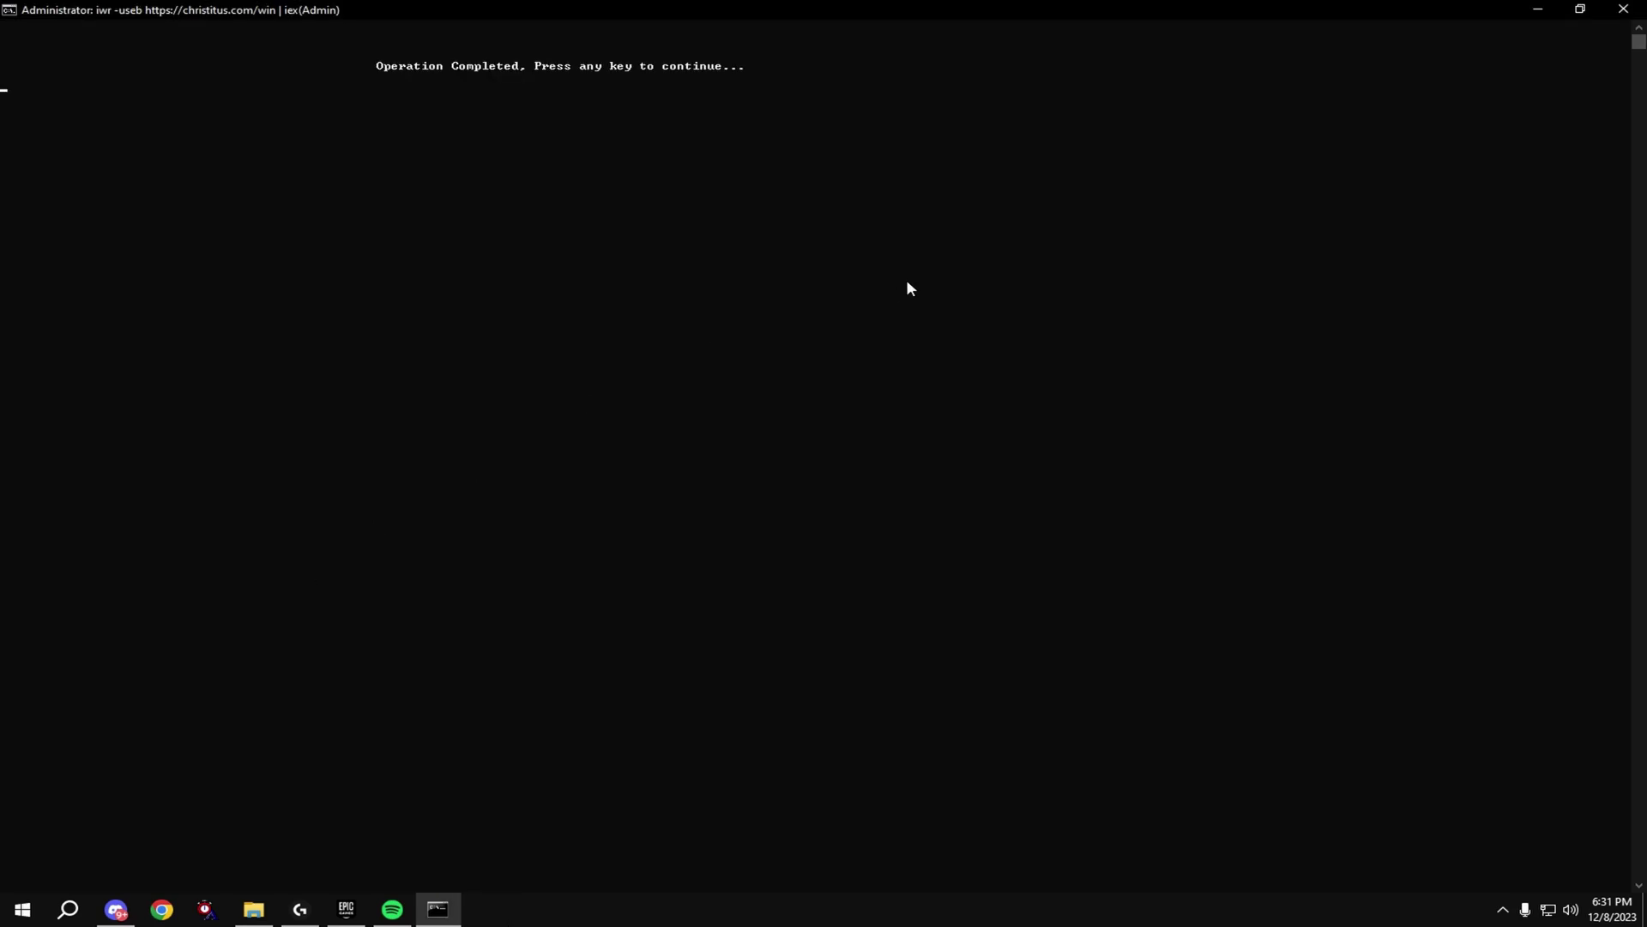
key(Return)
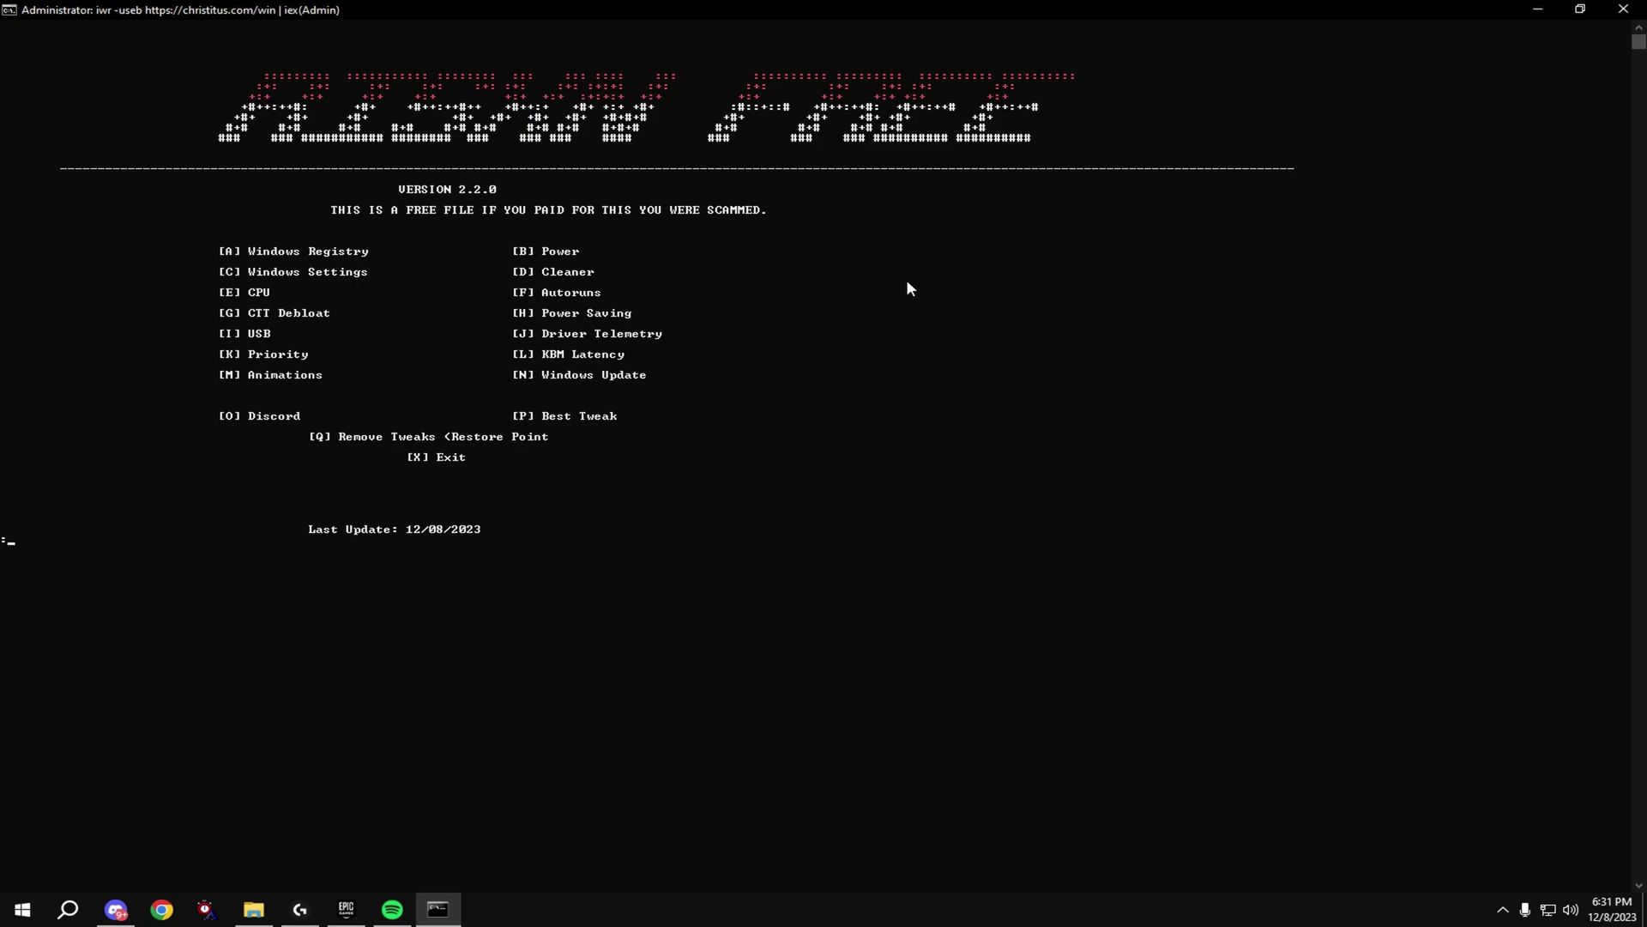
Run the Windows Update disabling tweak (N), then launch System Restore with Q.
text(n)
key(Return)
key(Return)
text(q)
key(Return)
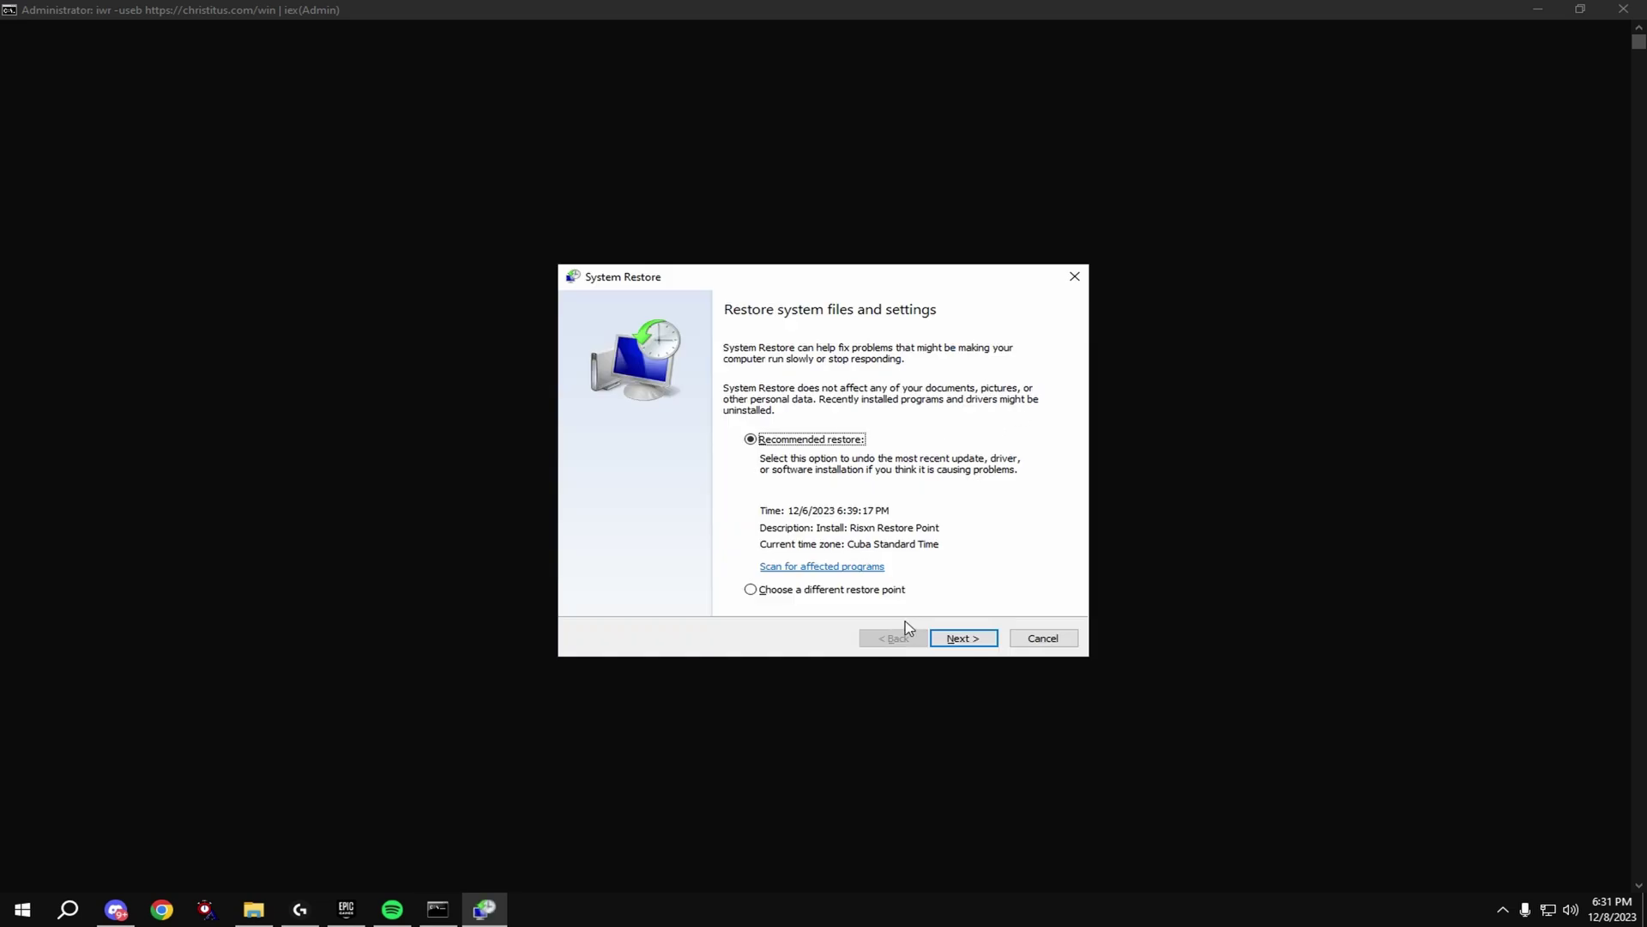
Select the 12/6/2023 6:39:17 PM Risxn Restore Point from the restore point list.
click(854, 594)
click(962, 639)
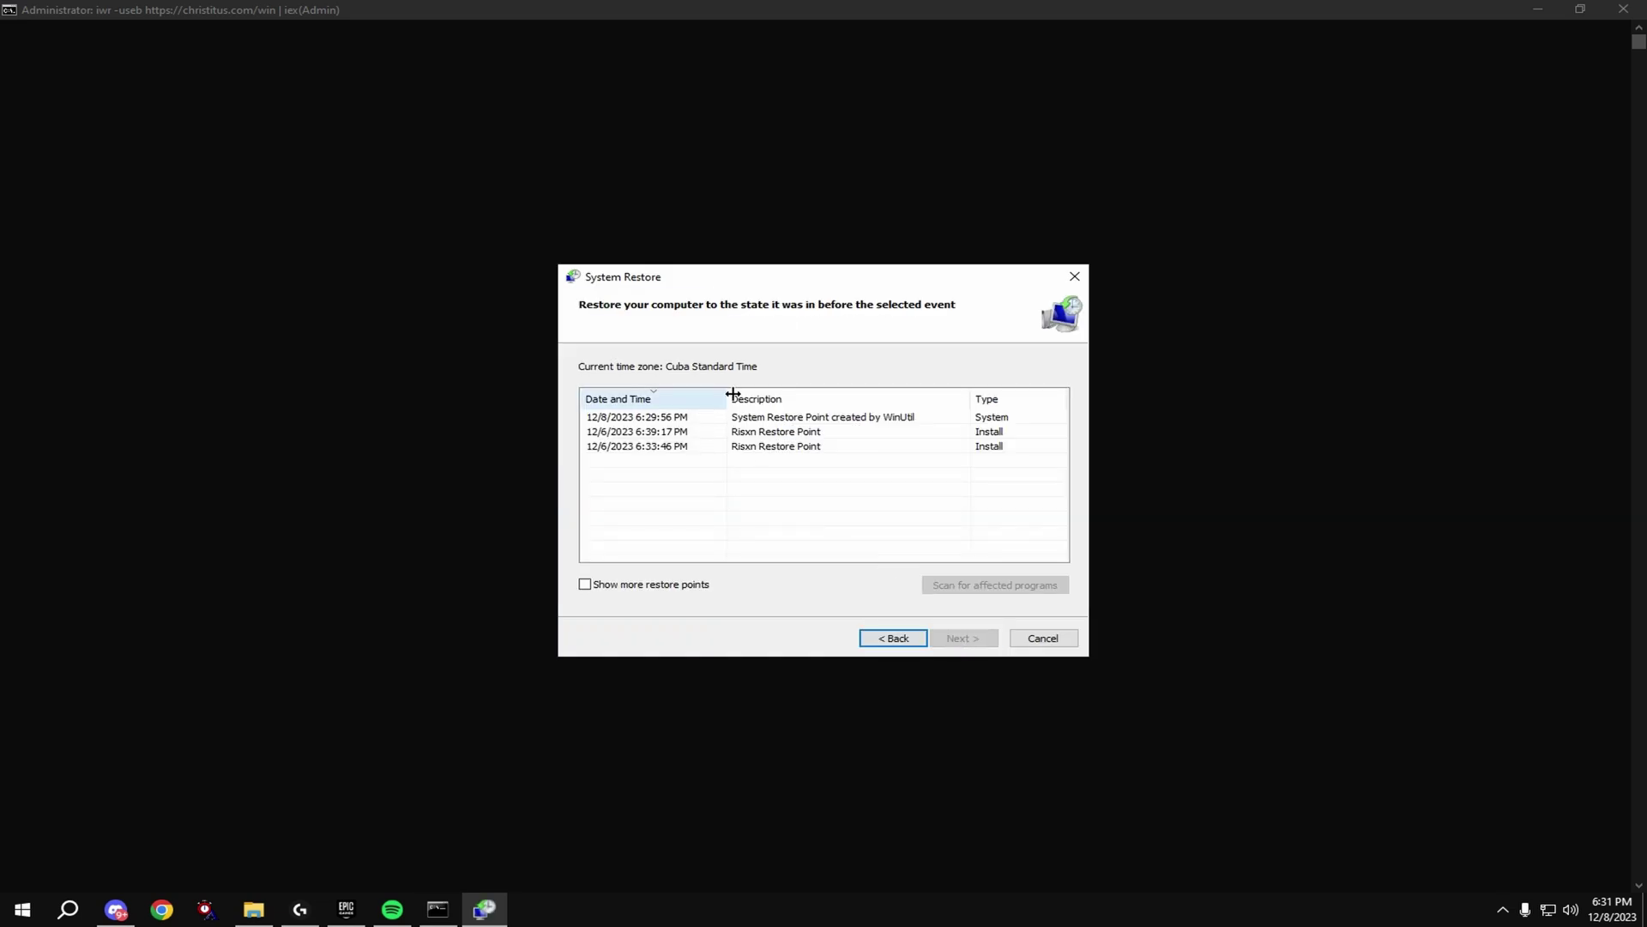
click(845, 433)
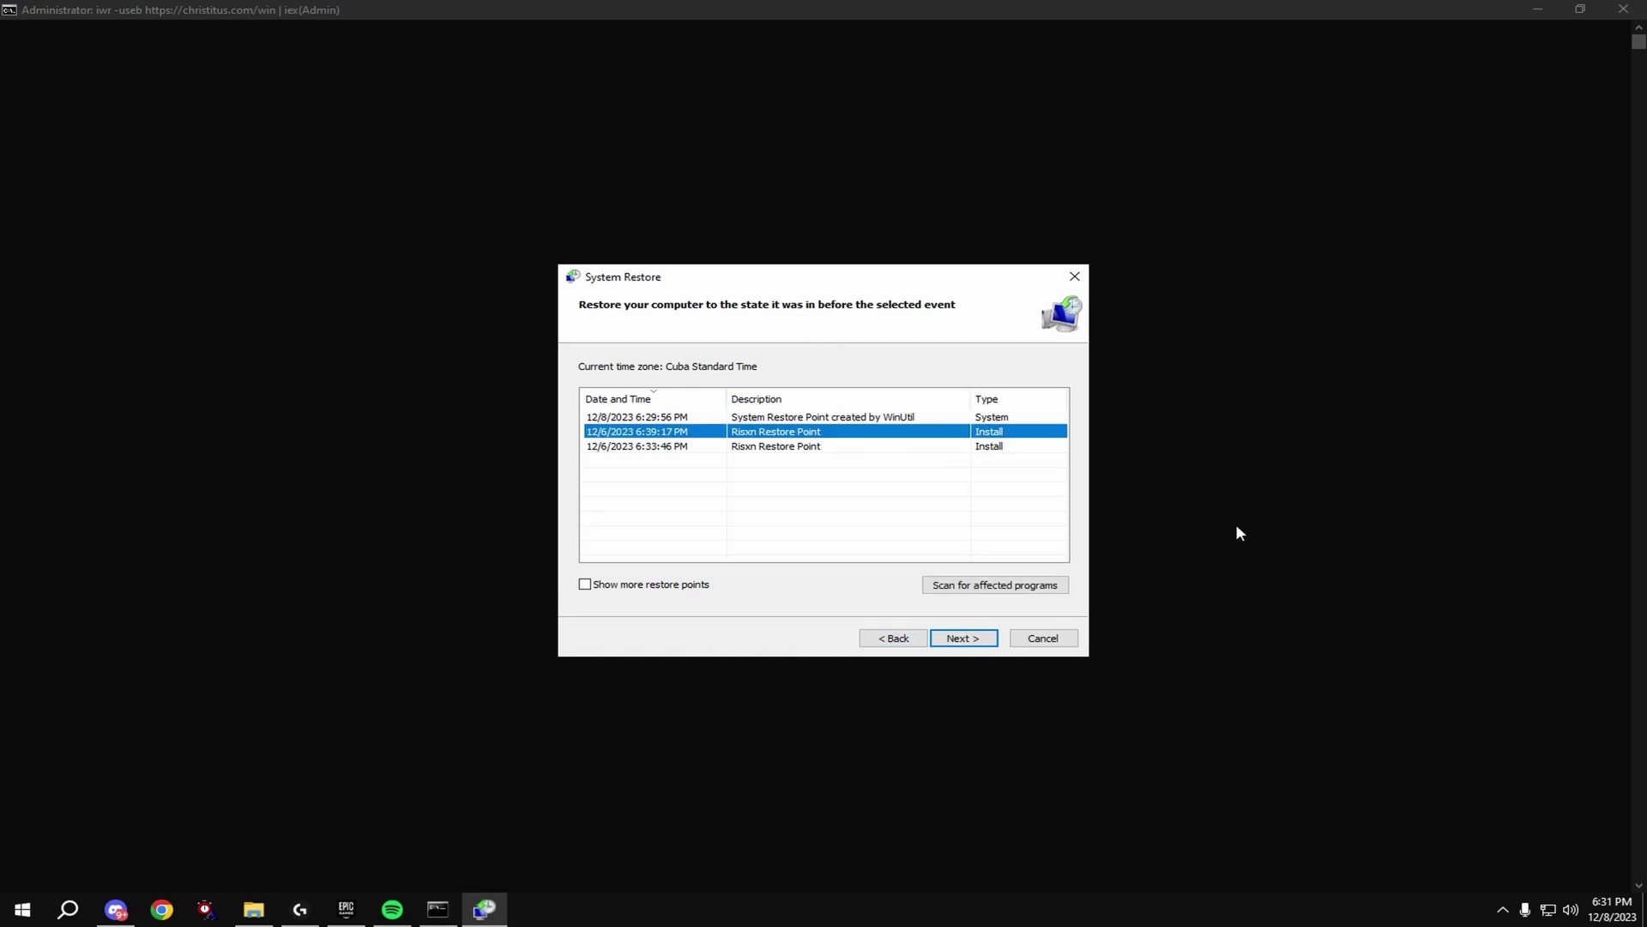